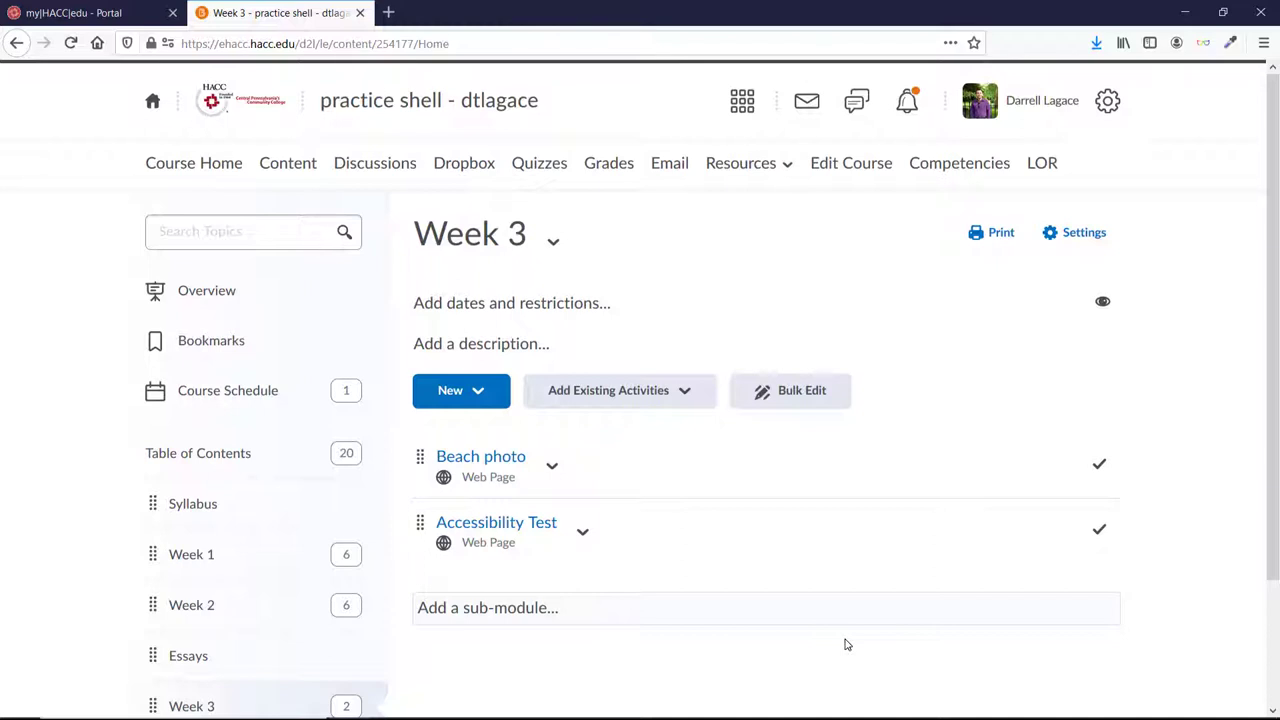
Create a new file in the Week 3 module titled "First chapter" with the body text "Here is my text"
left_click(480, 392)
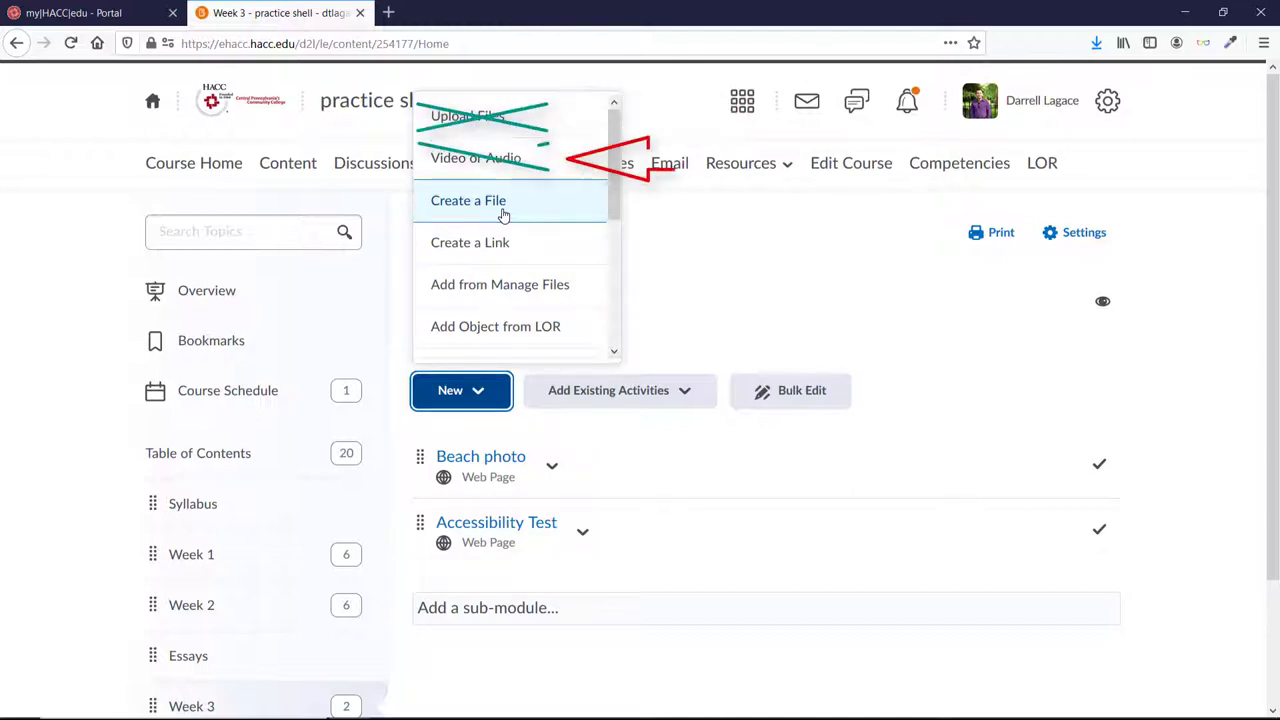
left_click(503, 213)
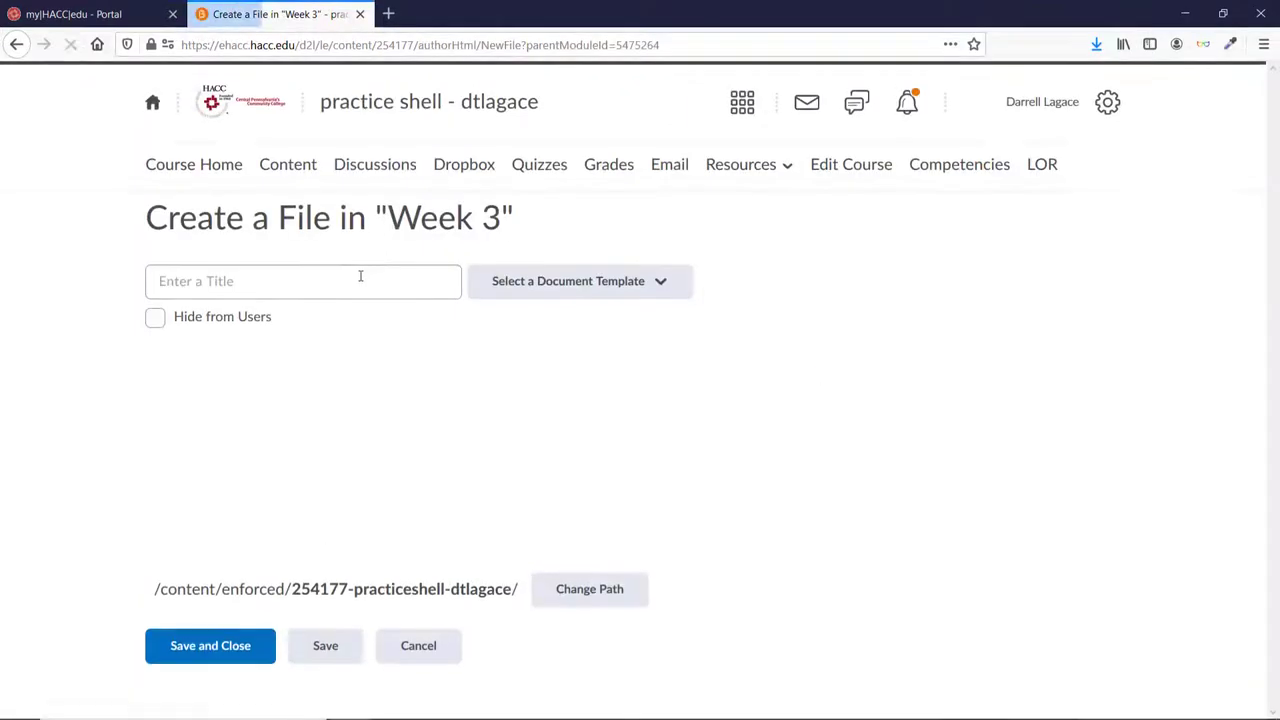
left_click(360, 277)
type("First chapter")
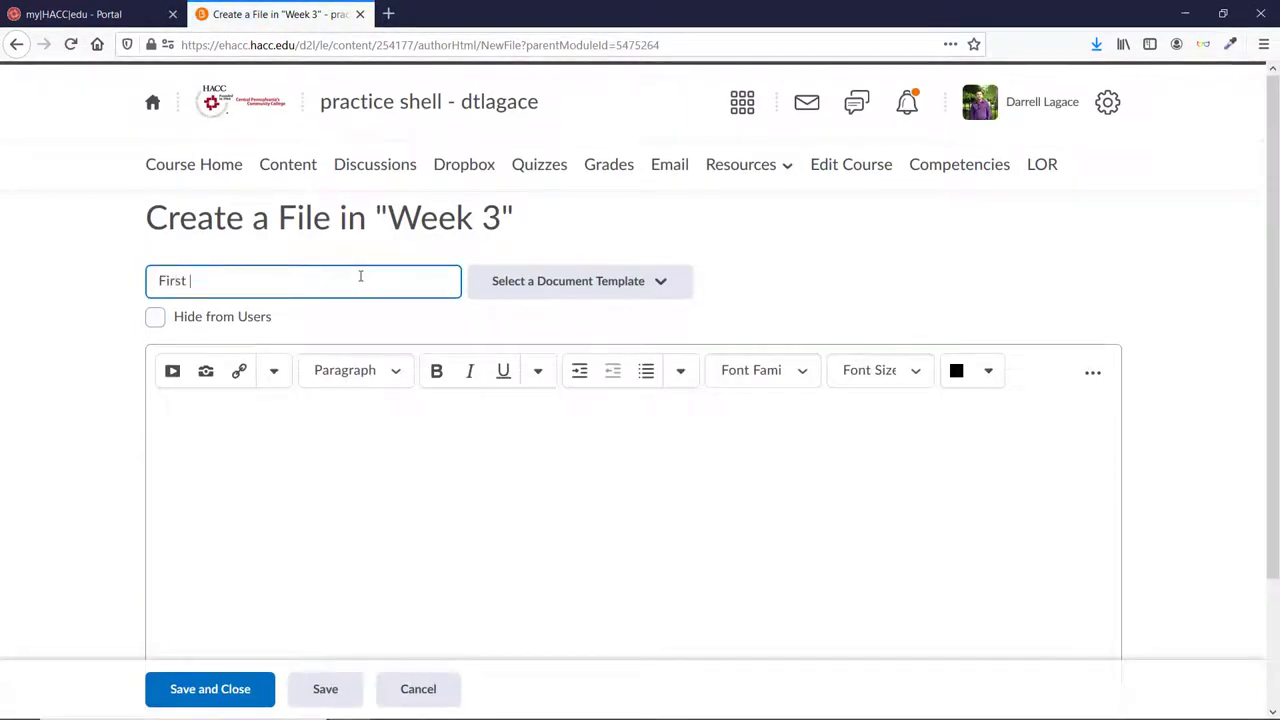
left_click(424, 492)
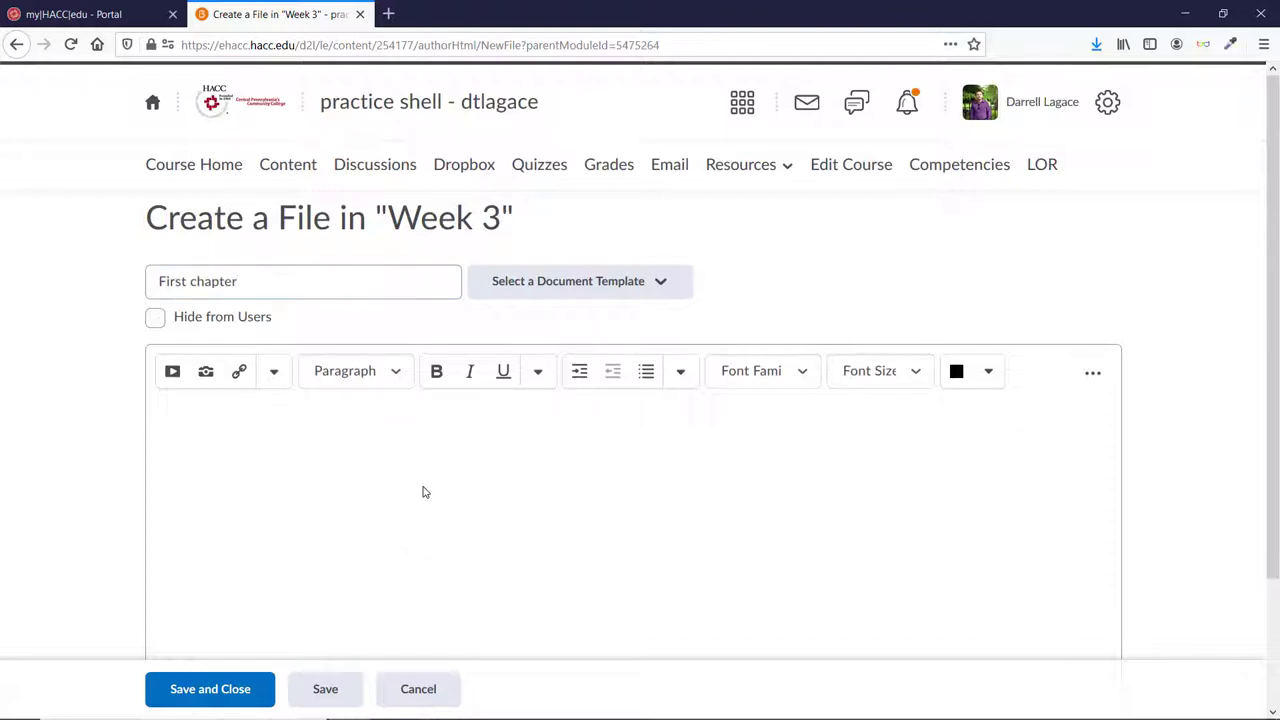
type("Here is my text")
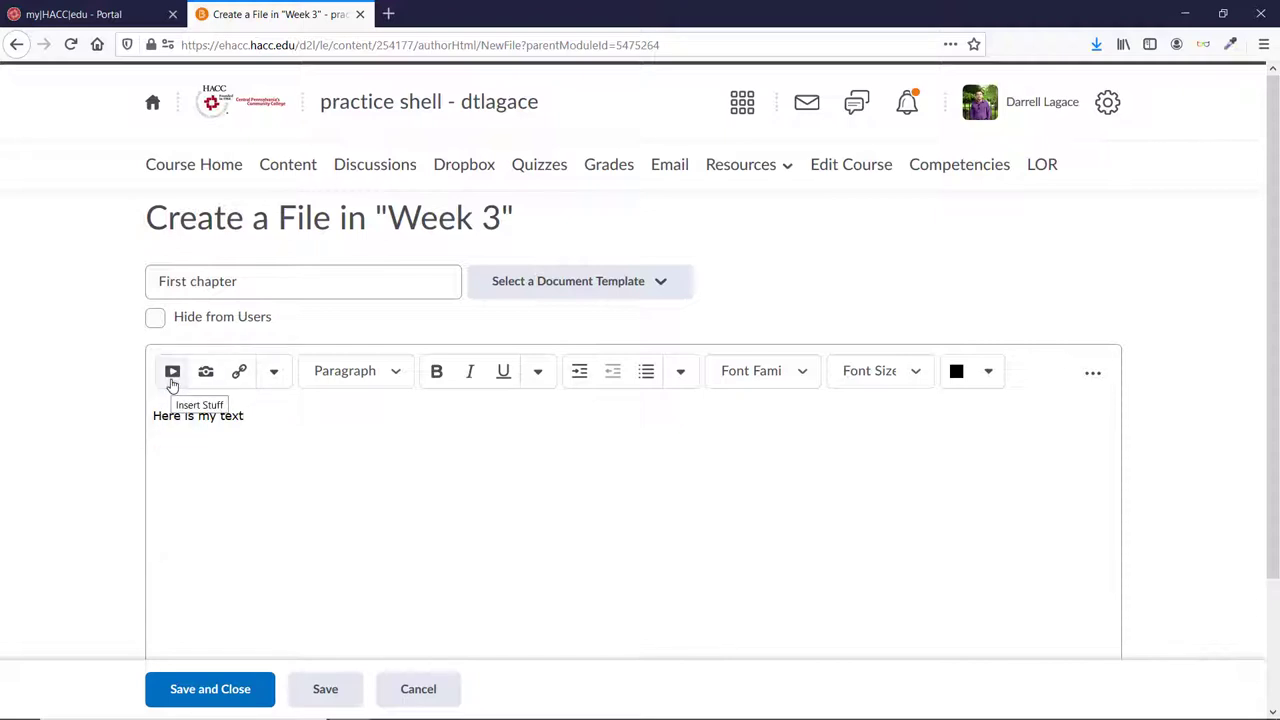
Insert the image nBq0Gth.jpg from the computer with the link and alternate text "Image of a beach party"
left_click(172, 385)
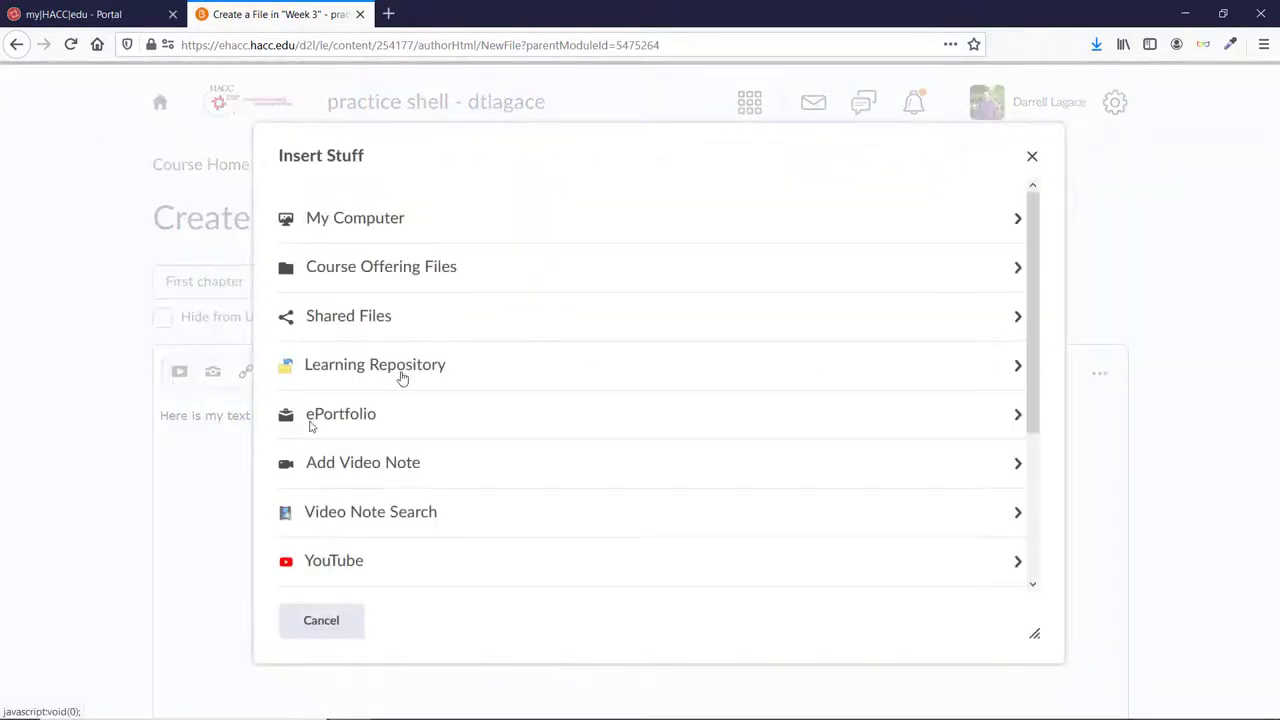
left_click(374, 223)
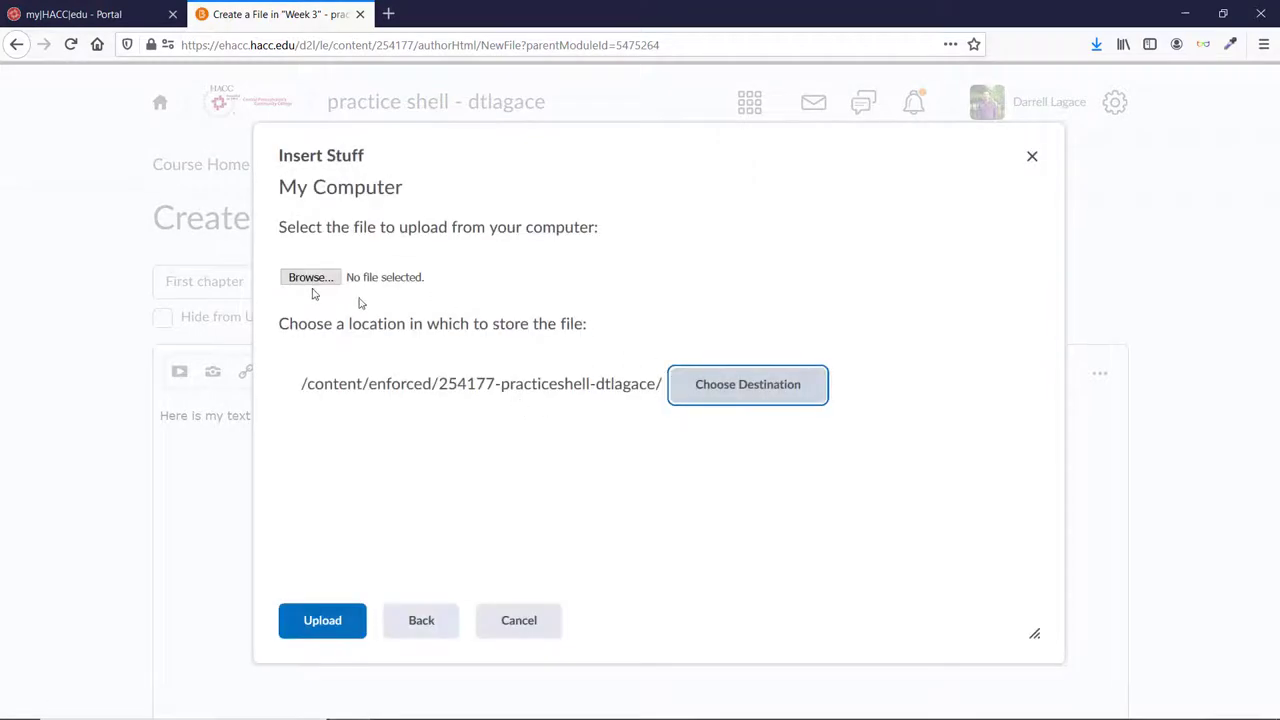
left_click(311, 277)
left_click(322, 620)
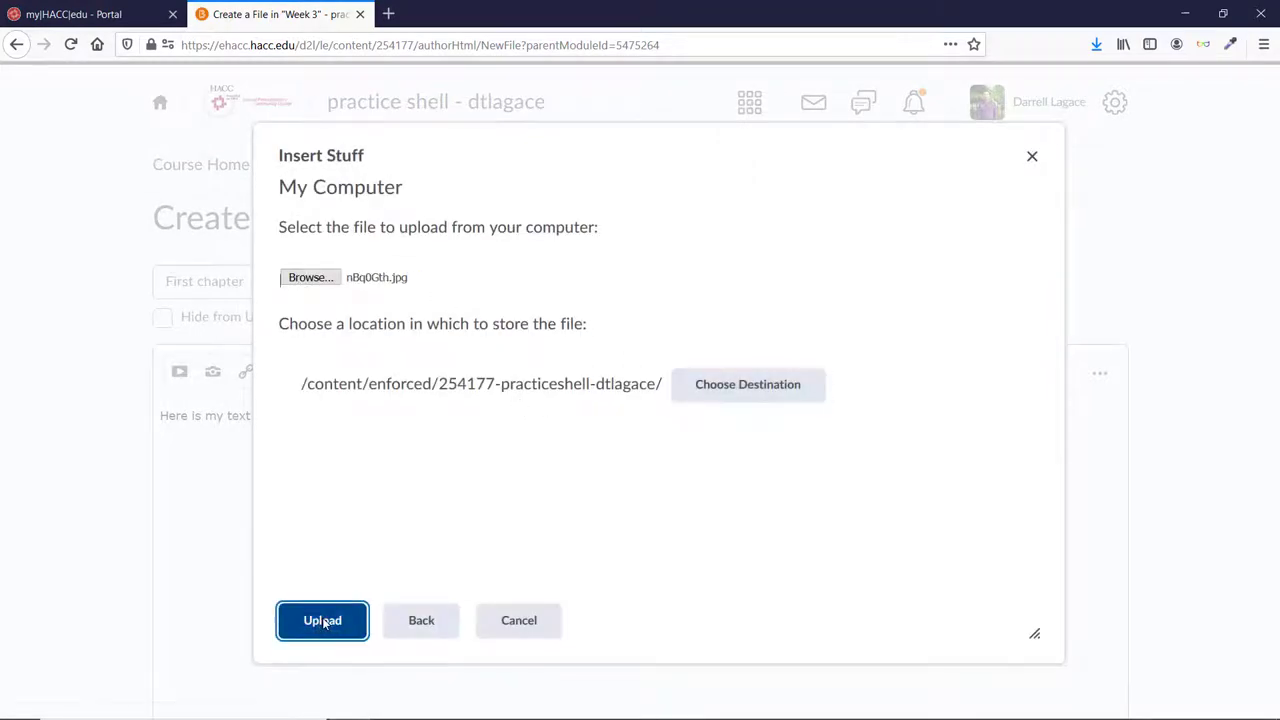
left_click(423, 360)
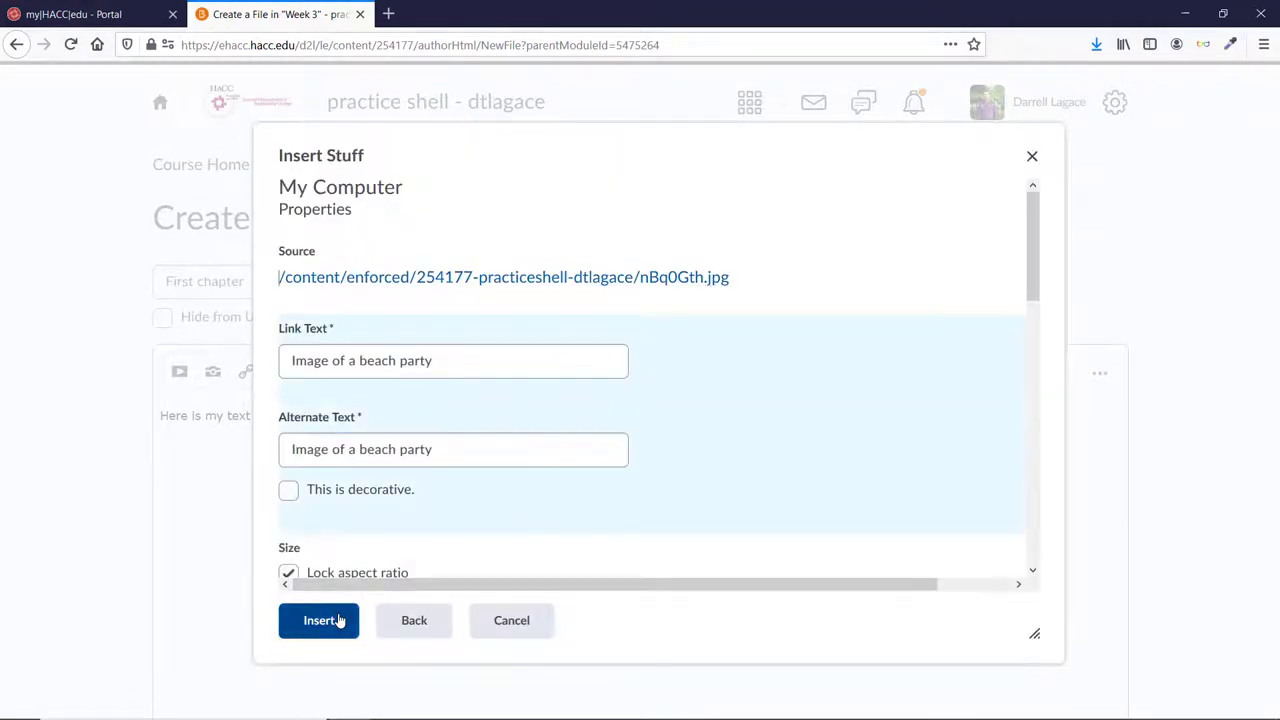
left_click(337, 617)
Look over the Accessibility Test page, run the accessibility checker on it and examine the first issue
scroll(1005, 523, "down", 5)
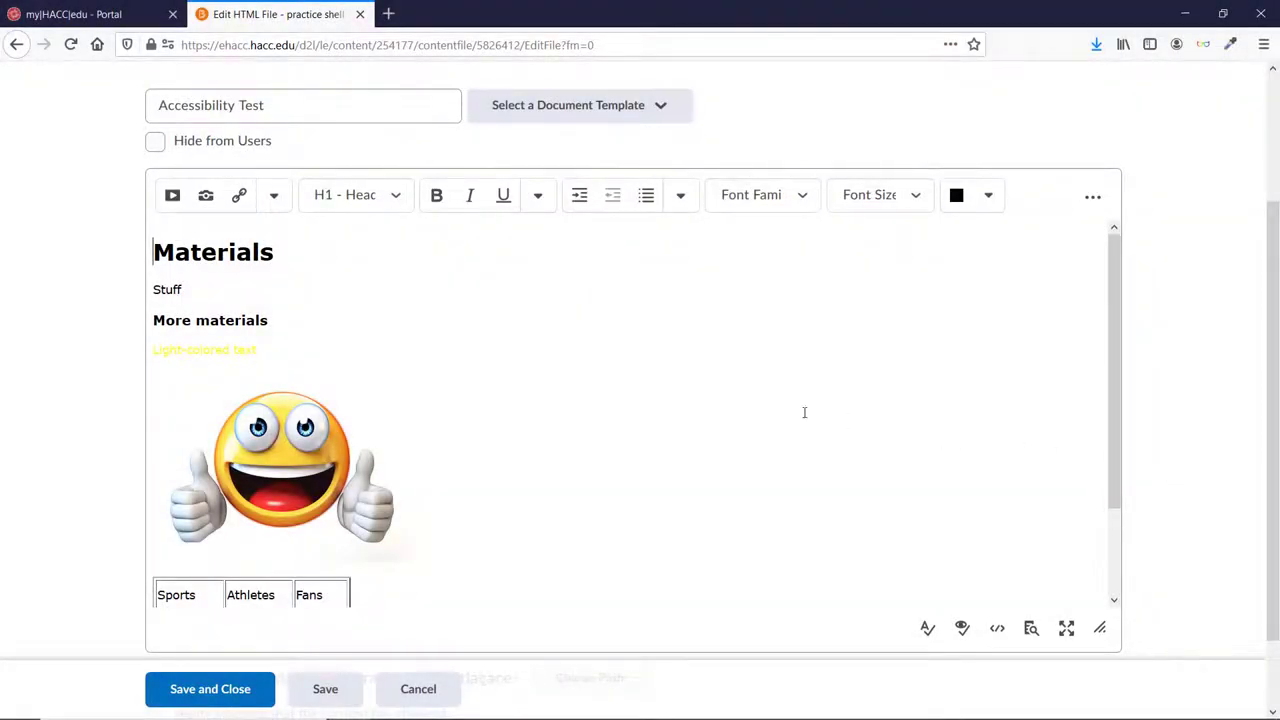
scroll(627, 392, "down", 1)
scroll(627, 392, "down", 1)
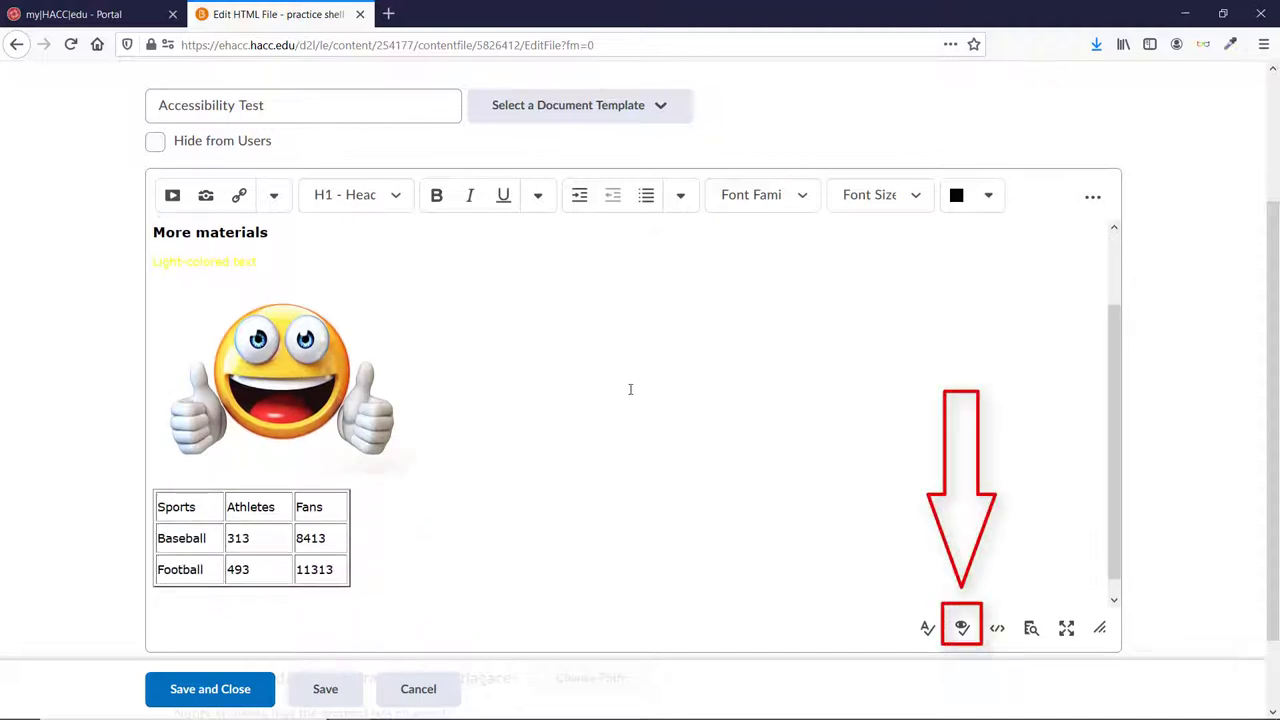
left_click(962, 629)
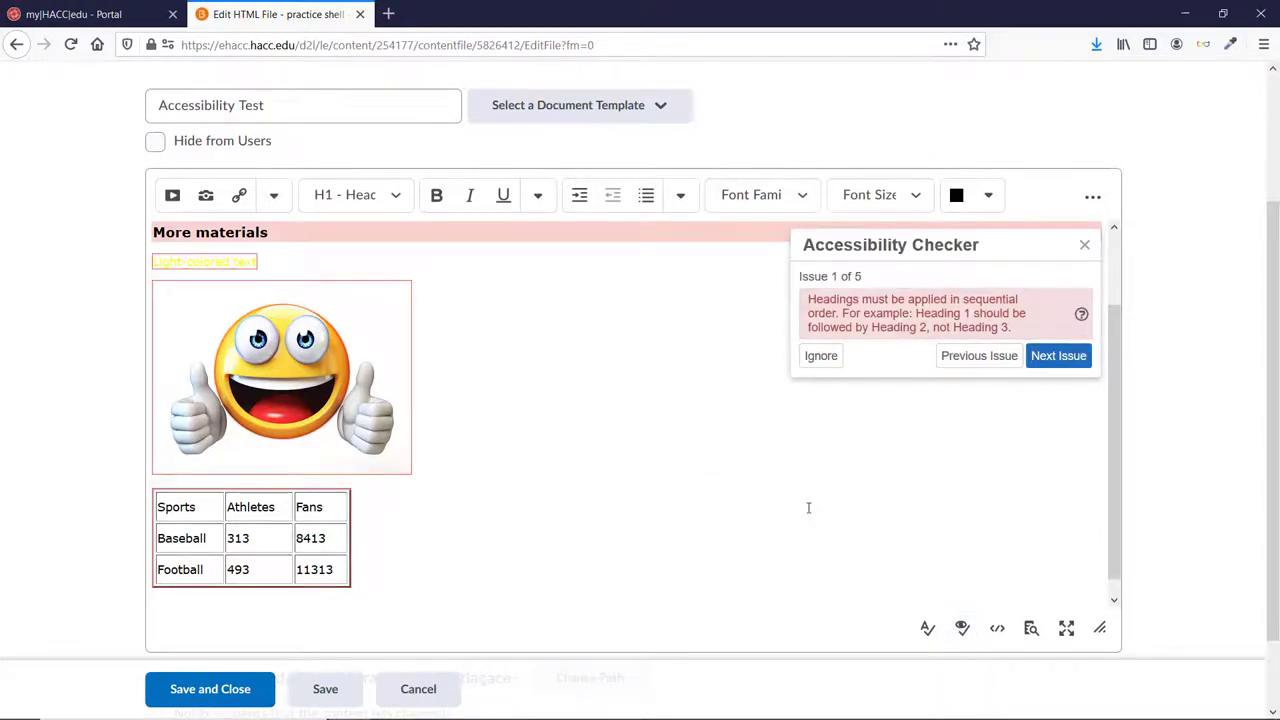
scroll(808, 508, "up", 2)
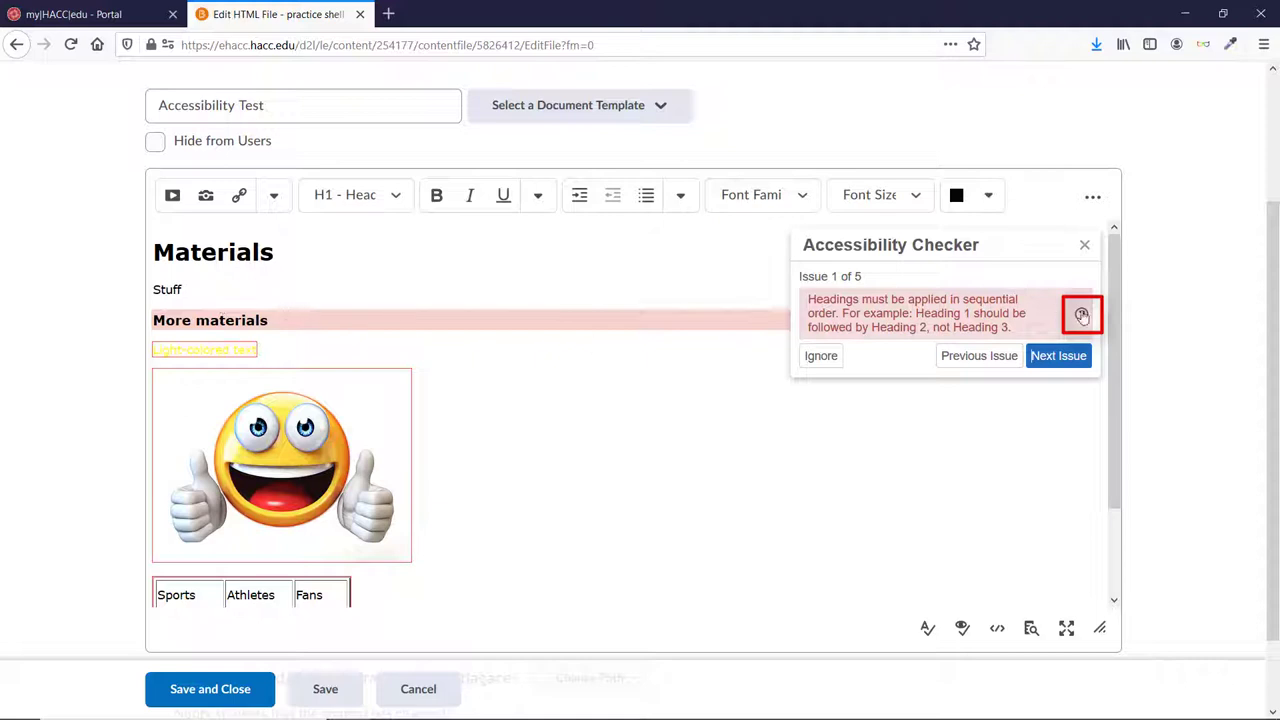
Compare the page's heading levels and change the "More materials" heading to Heading 2
left_click(250, 316)
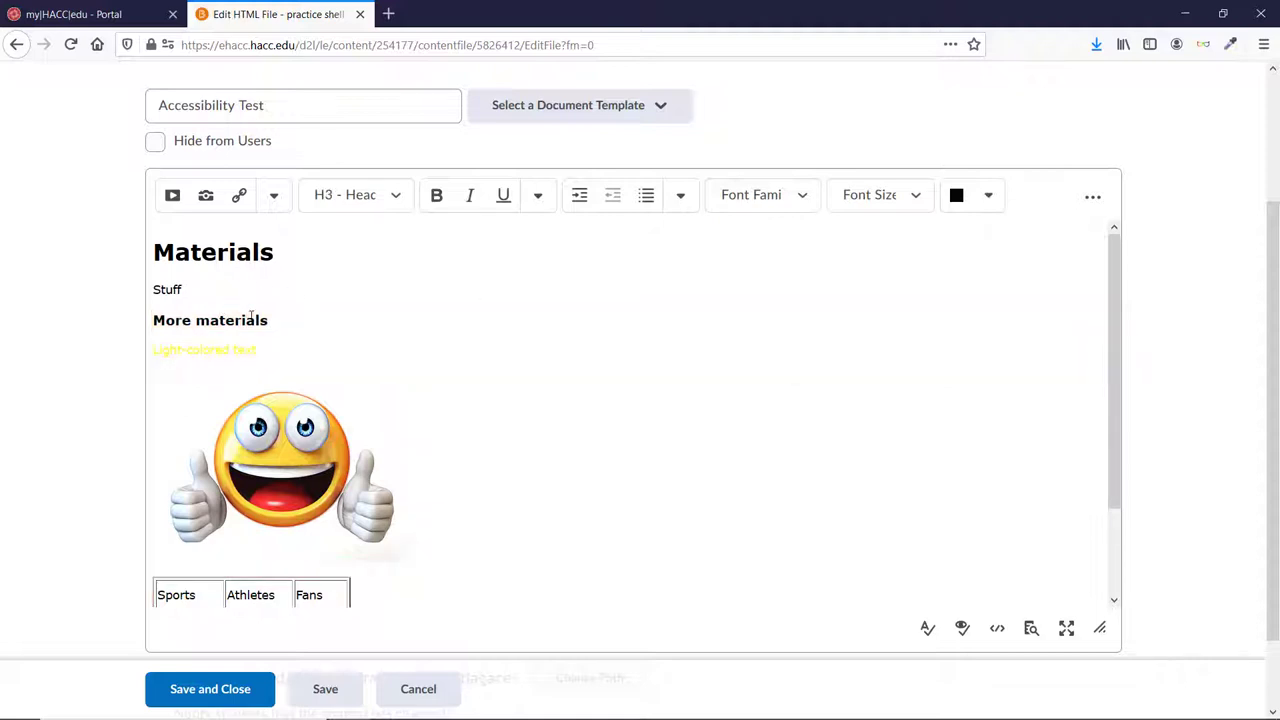
left_click(234, 252)
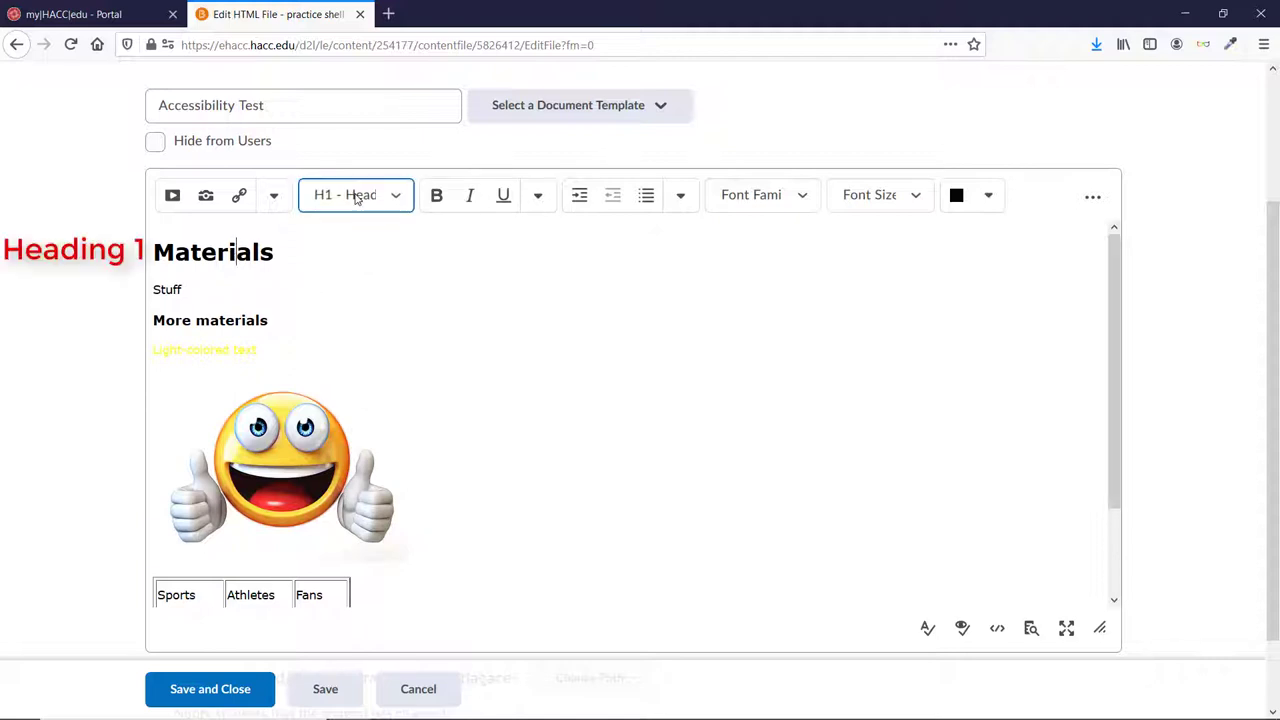
left_click(203, 290)
left_click(219, 320)
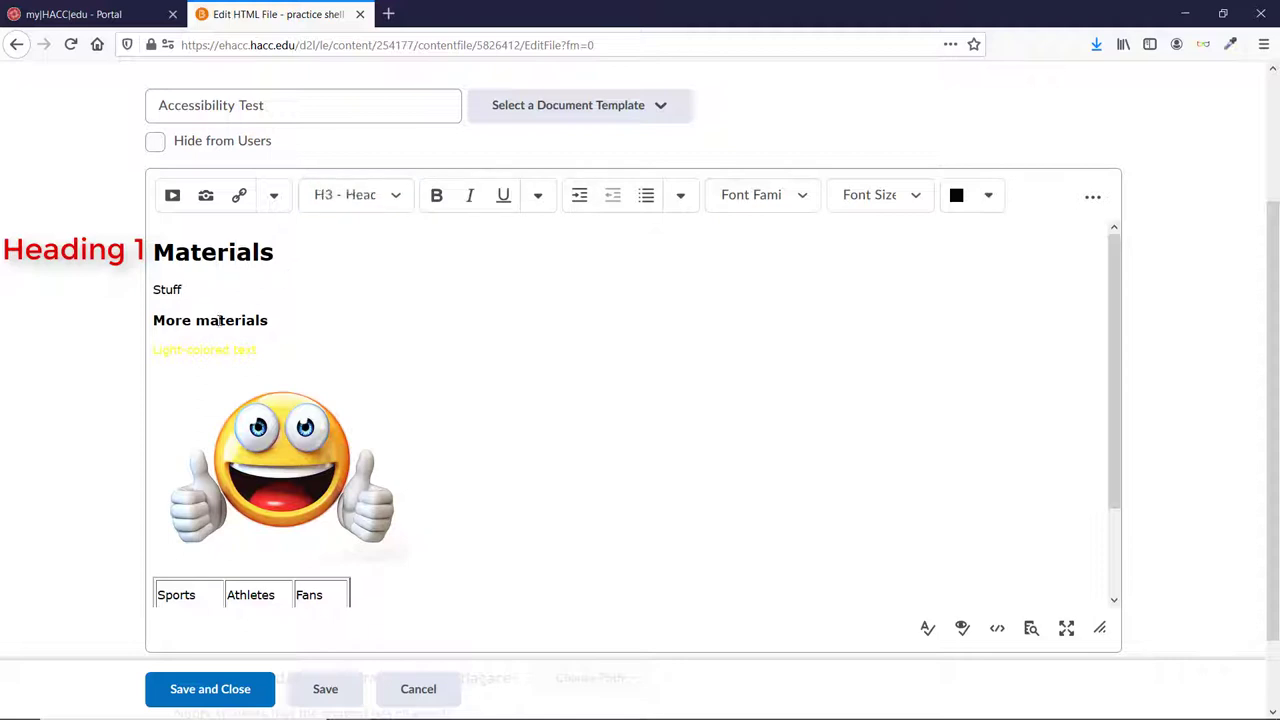
left_click(380, 204)
left_click(363, 349)
Recheck the page's accessibility and recolor the "Light-colored text" line dark blue, hex 085394
left_click(962, 627)
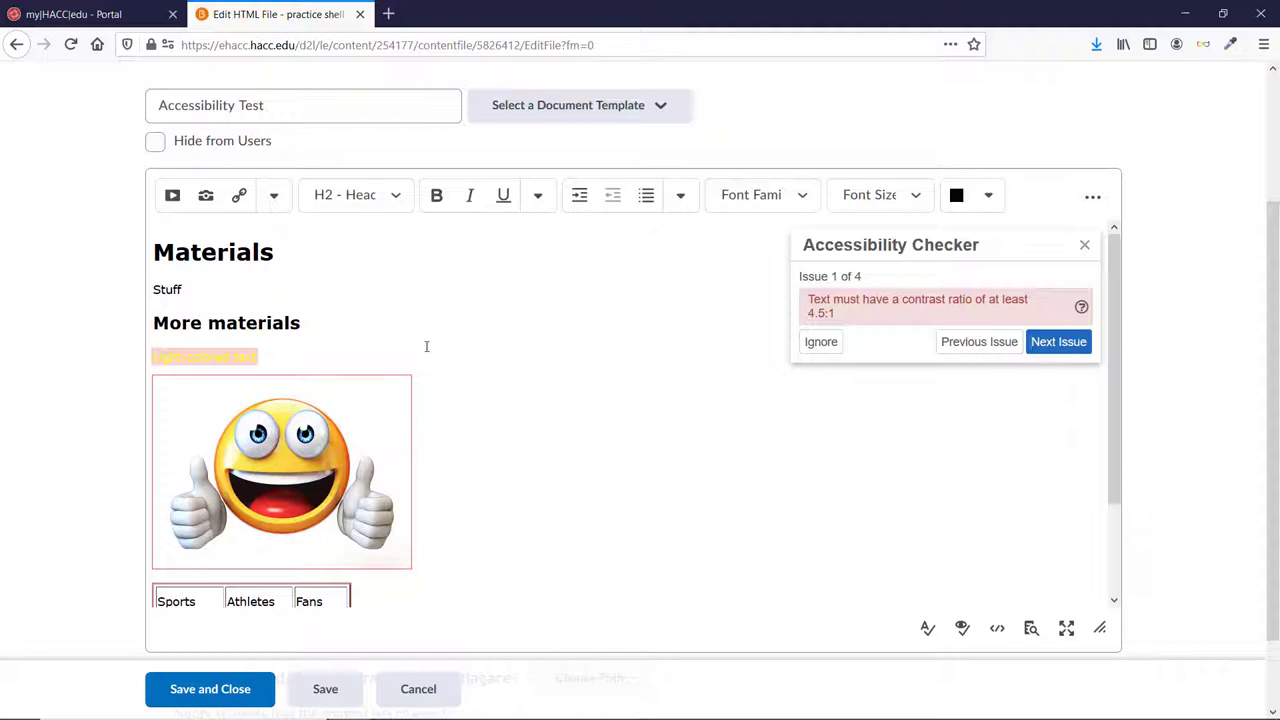
left_click_drag(270, 356, 148, 357)
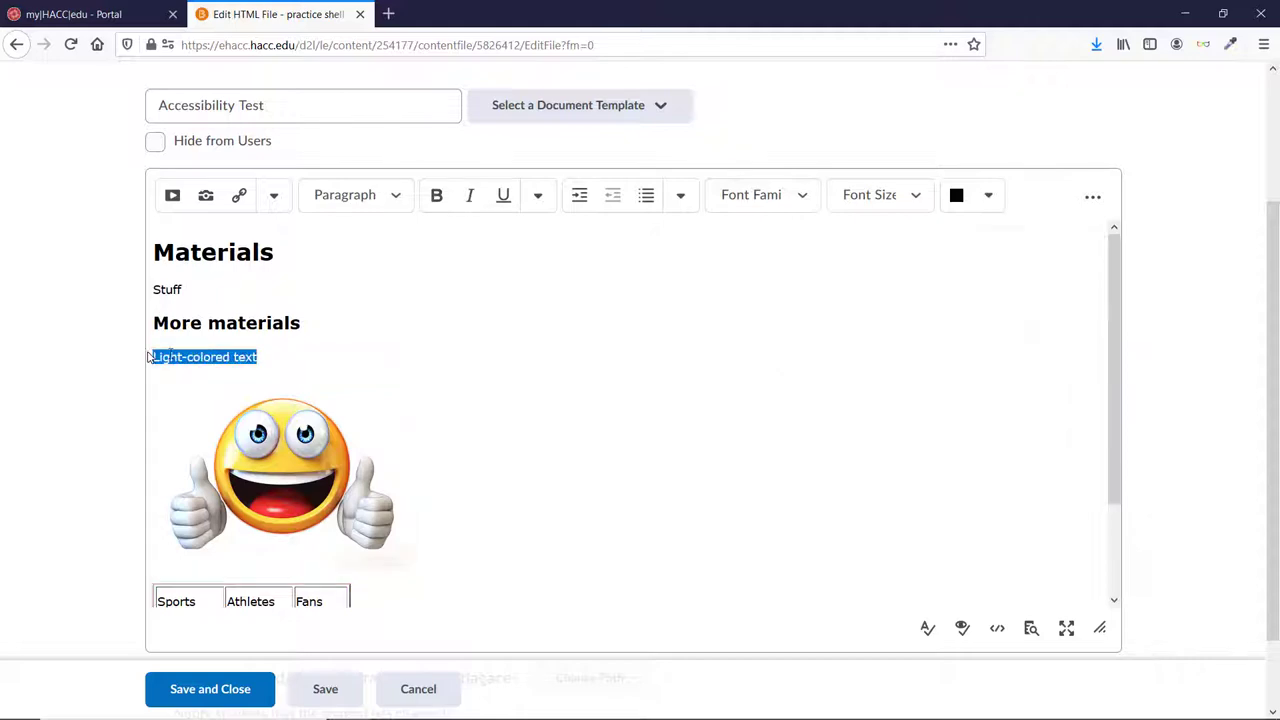
left_click(988, 195)
left_click(521, 232)
left_click(495, 650)
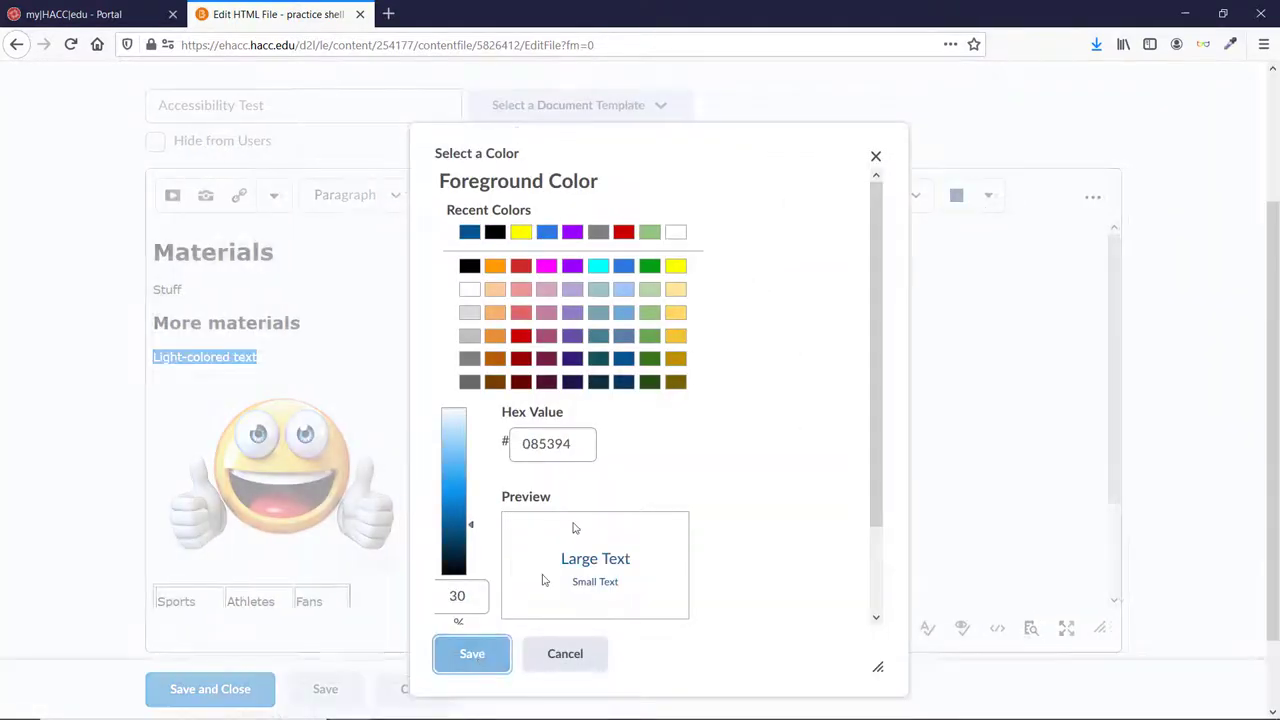
Rerun the accessibility check and replace the smiley image's alternative text with "Smiley face"
left_click(962, 628)
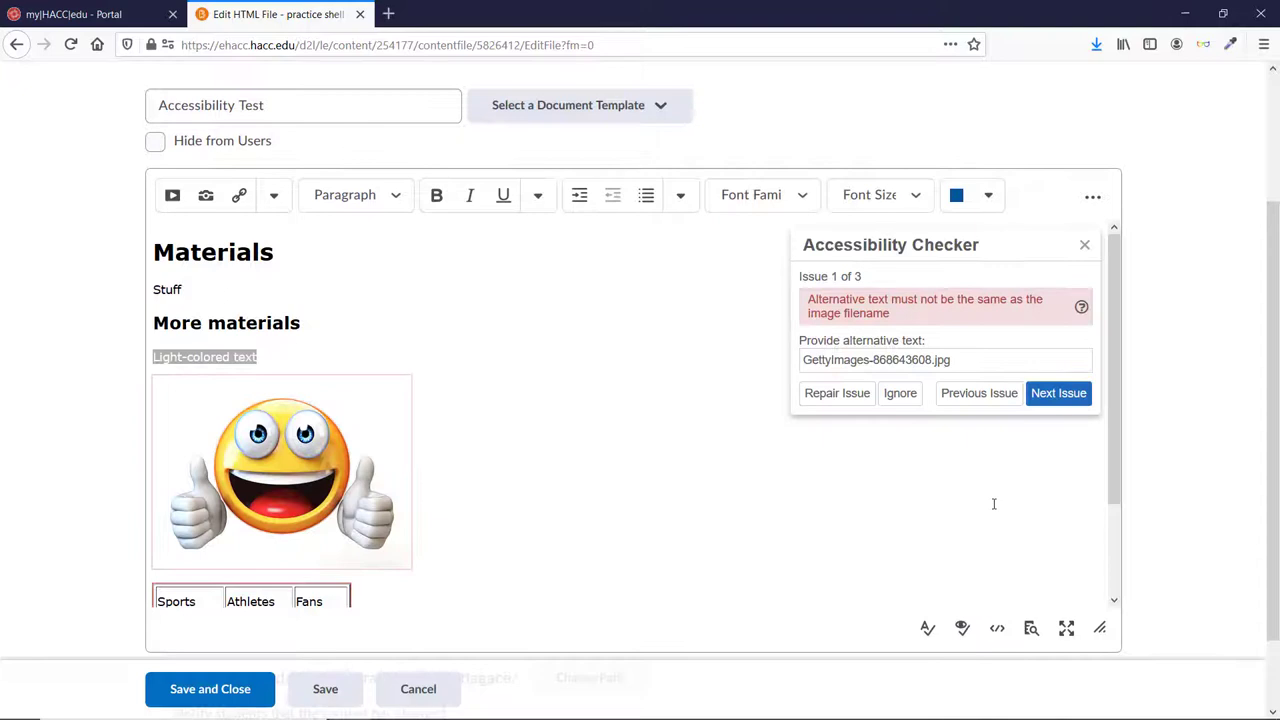
left_click(583, 429)
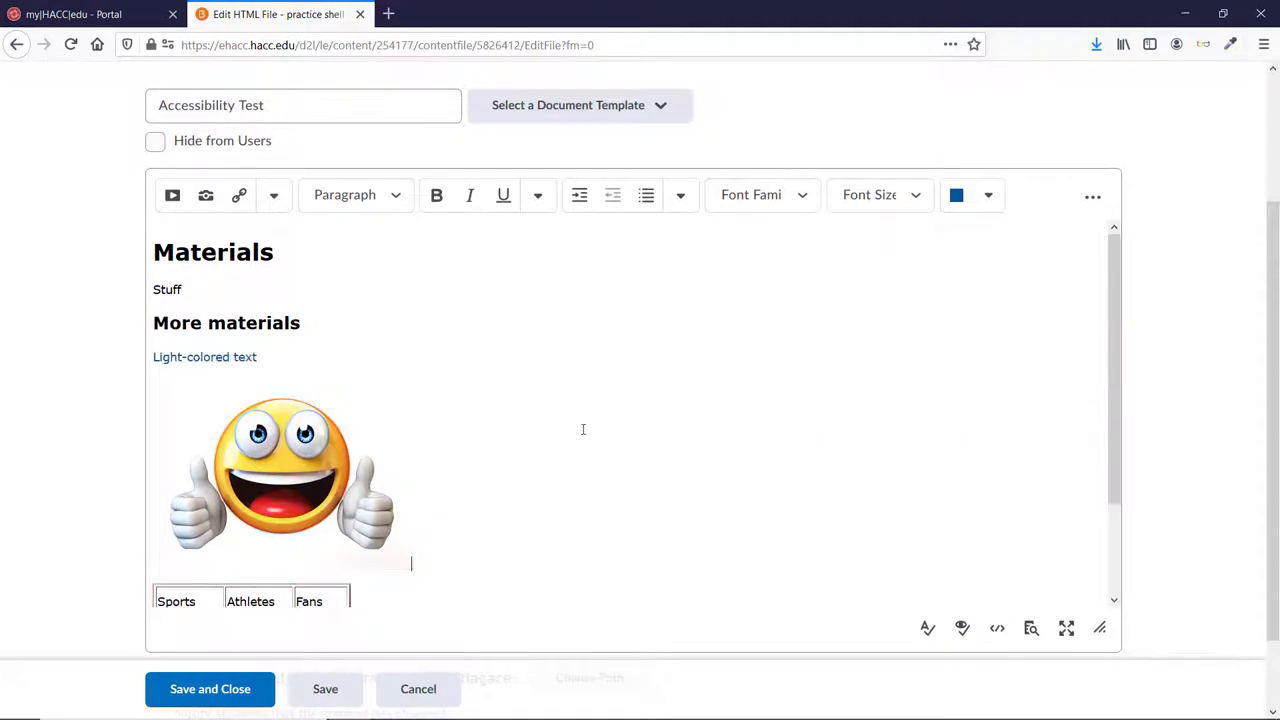
left_click(965, 634)
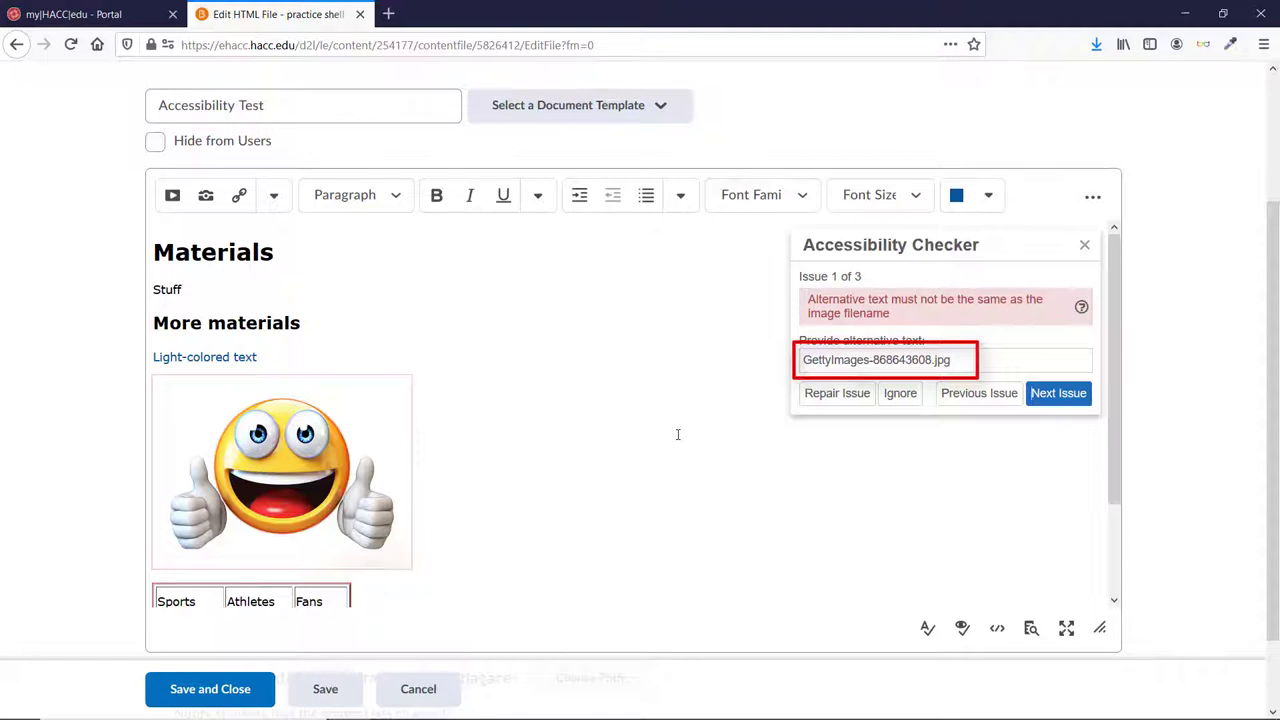
left_click(864, 397)
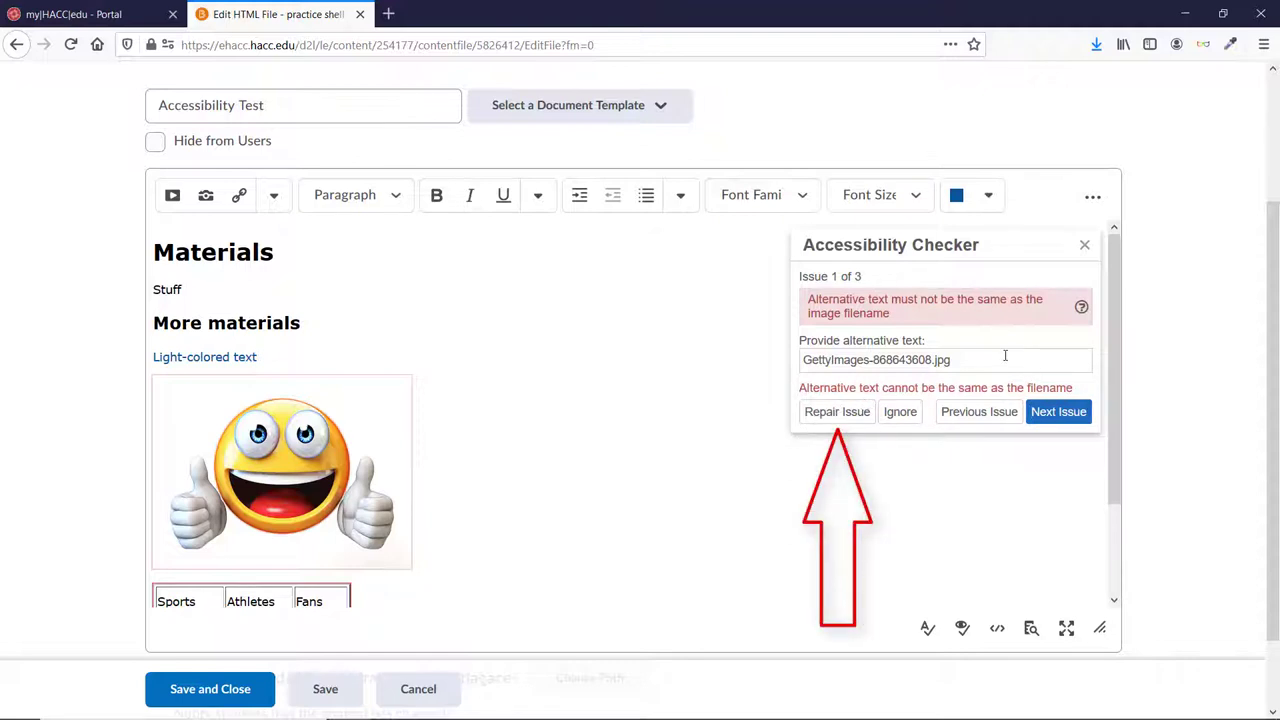
left_click_drag(990, 360, 796, 365)
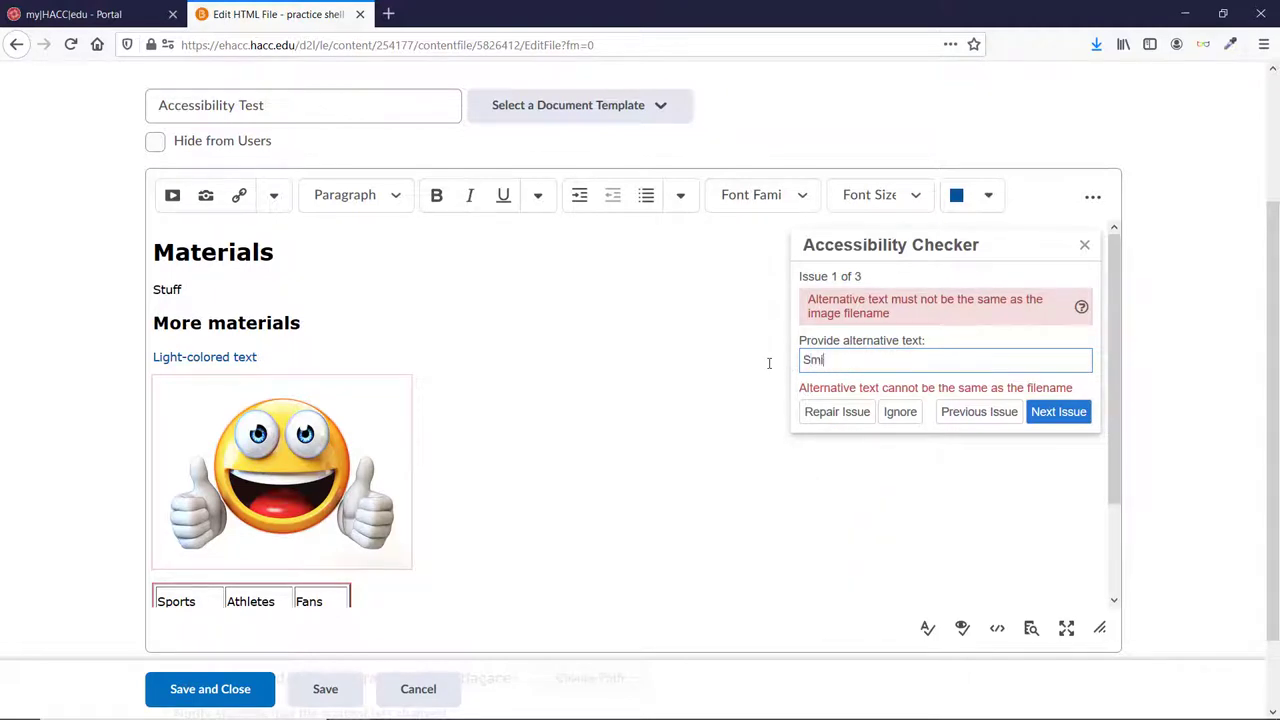
type("ley face")
Delete the smiley image and insert smiley.jpg from the computer in its place, marked as decorative
left_click(311, 500)
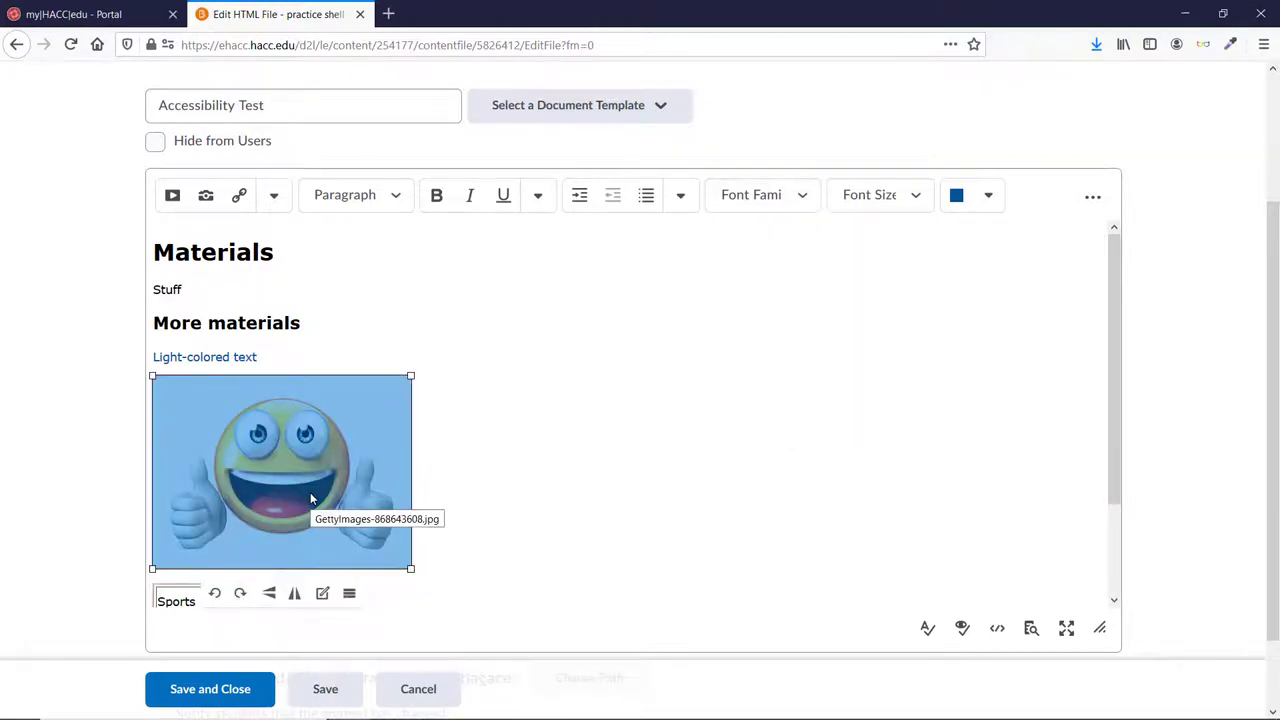
key("Delete")
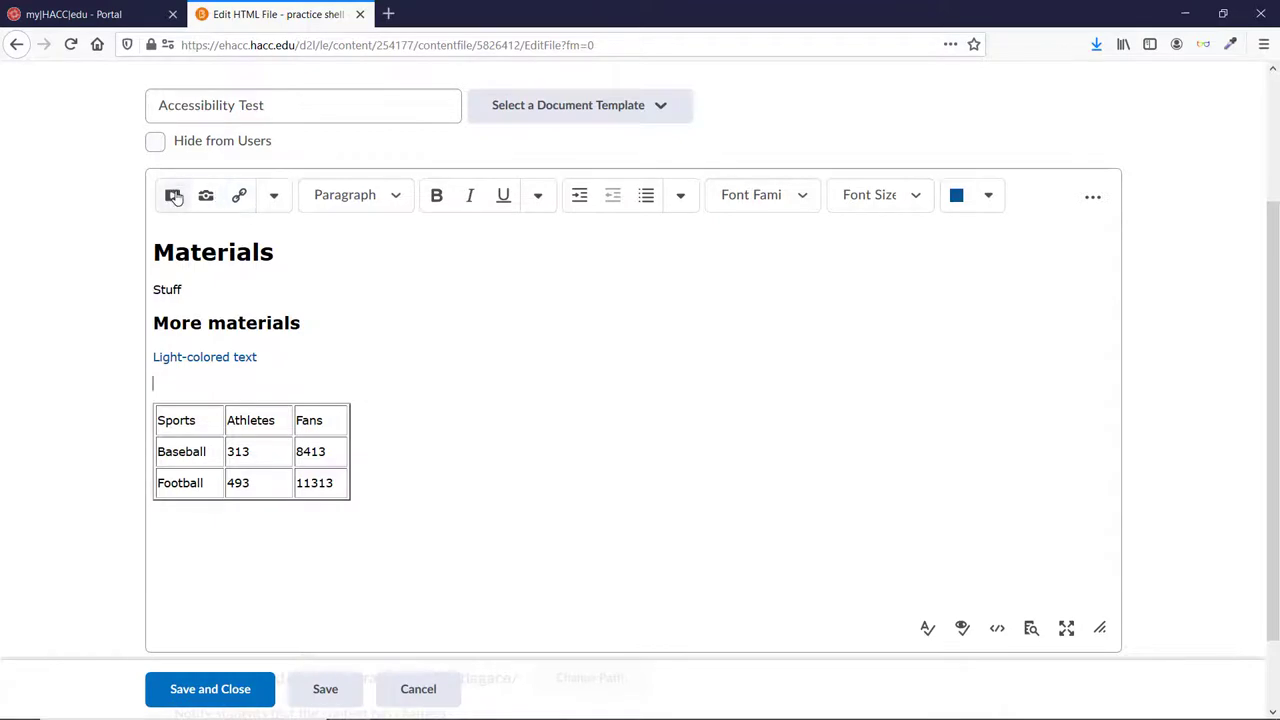
left_click(173, 196)
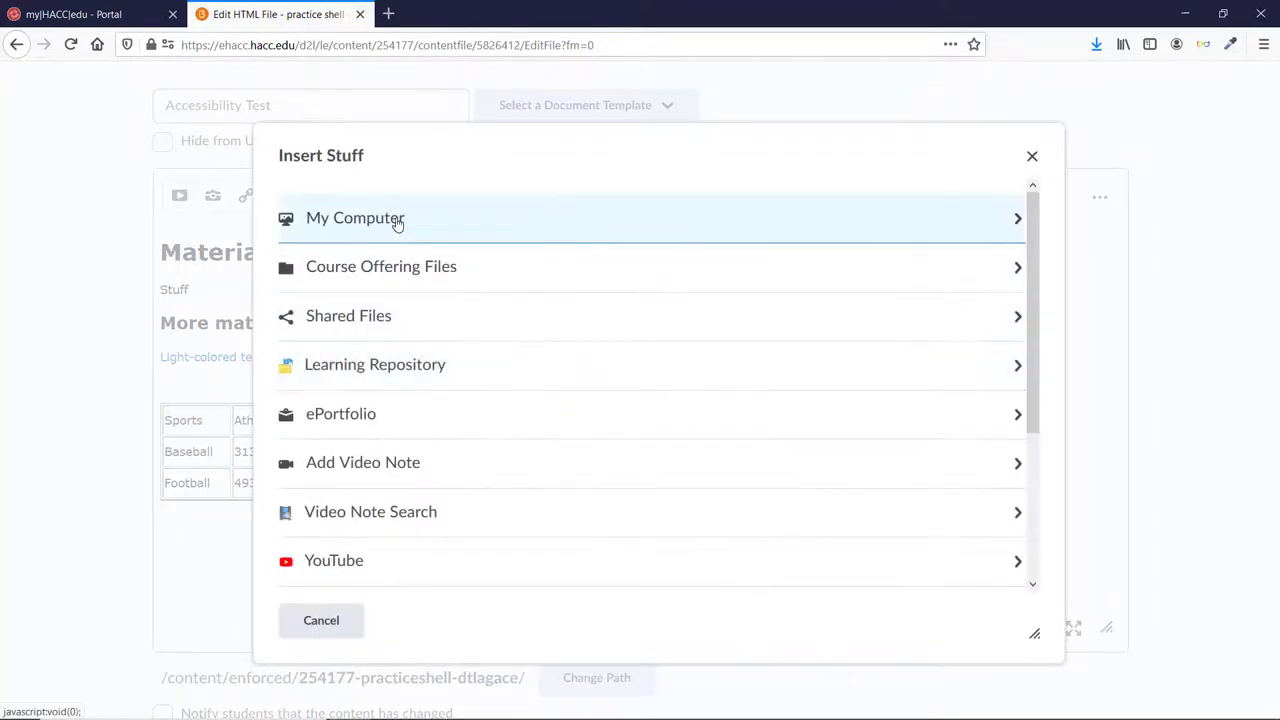
left_click(397, 220)
left_click(310, 278)
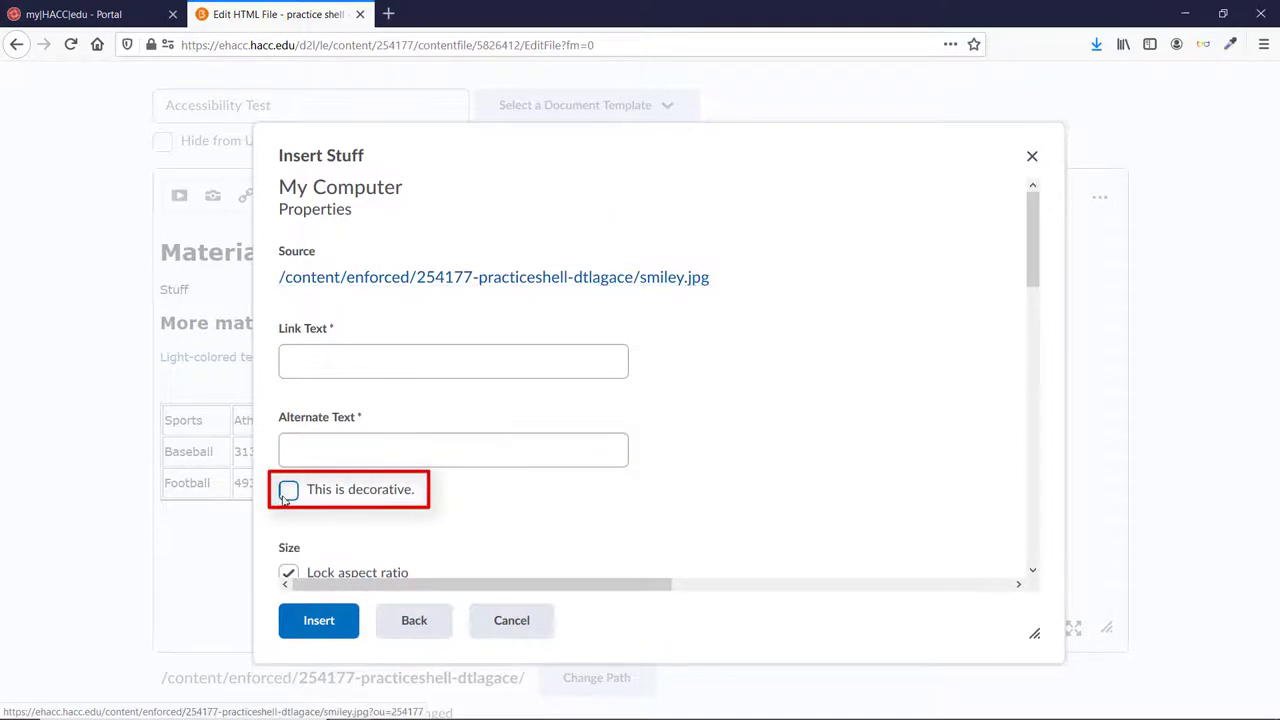
left_click(286, 493)
left_click(318, 621)
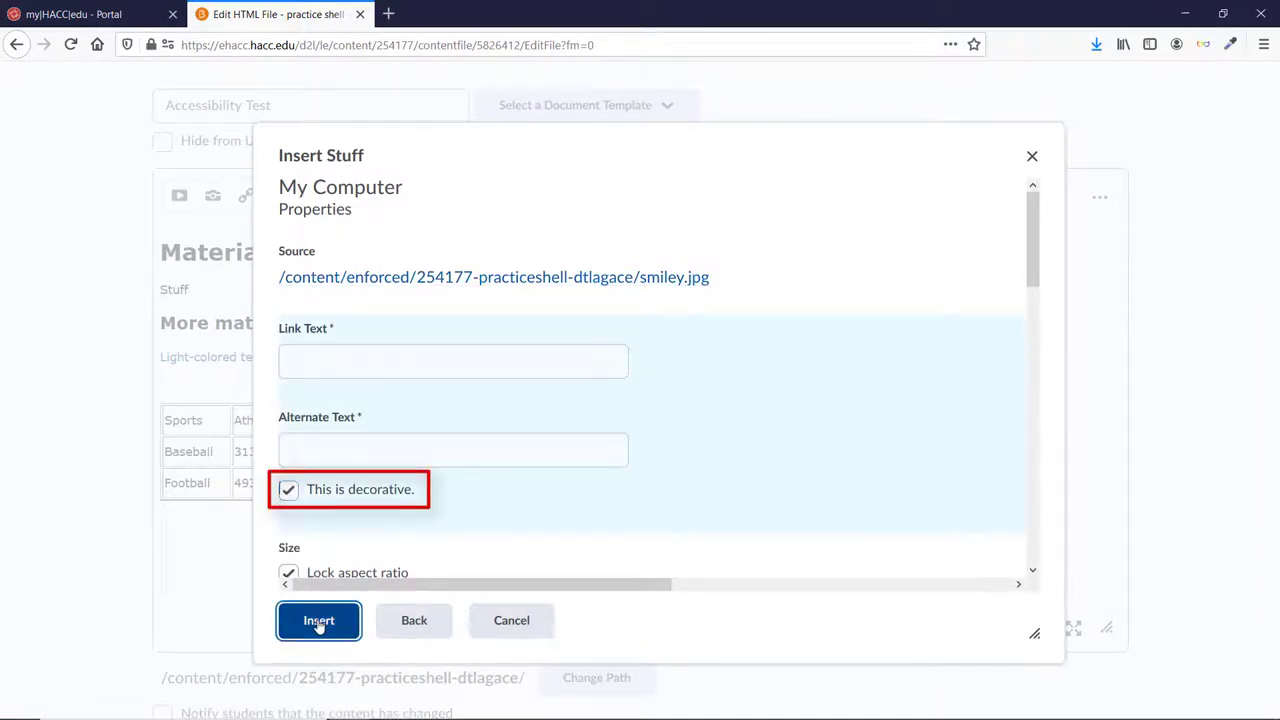
Rerun the accessibility check and enter "Number of athletes and fans for each sport at Midwestern University" as the checker's suggested table caption
left_click(959, 630)
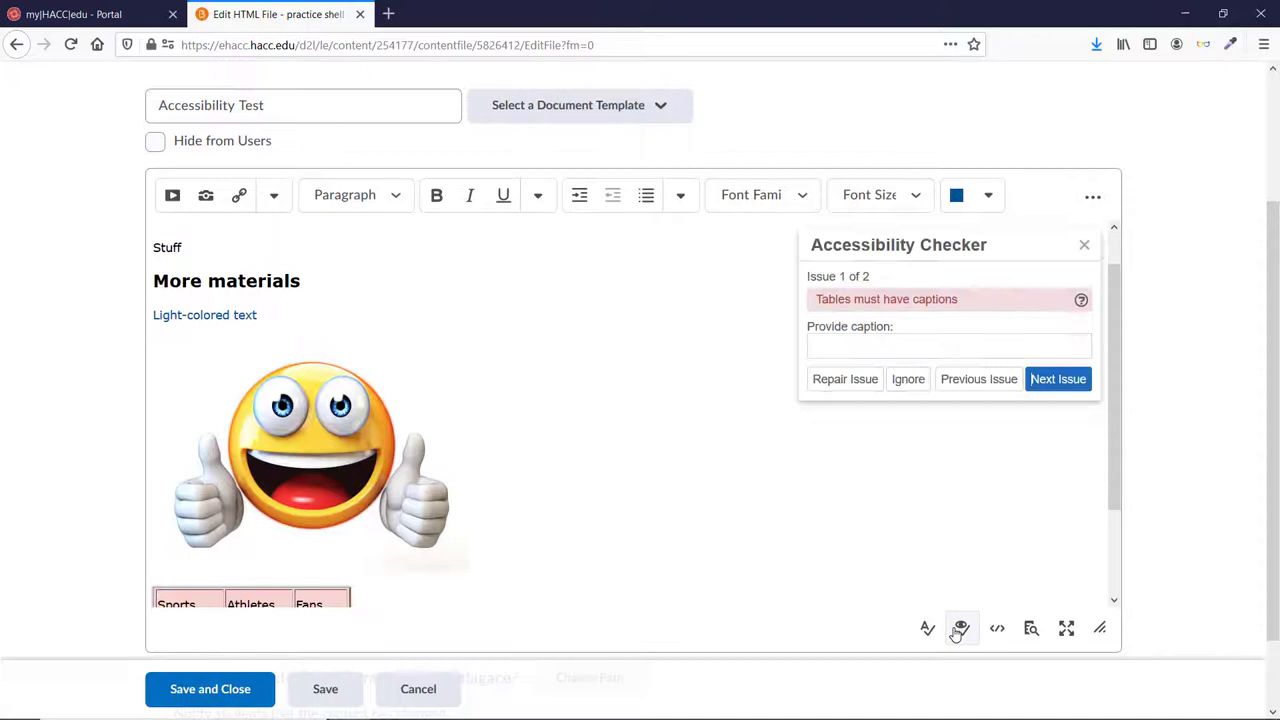
scroll(690, 514, "down", 2)
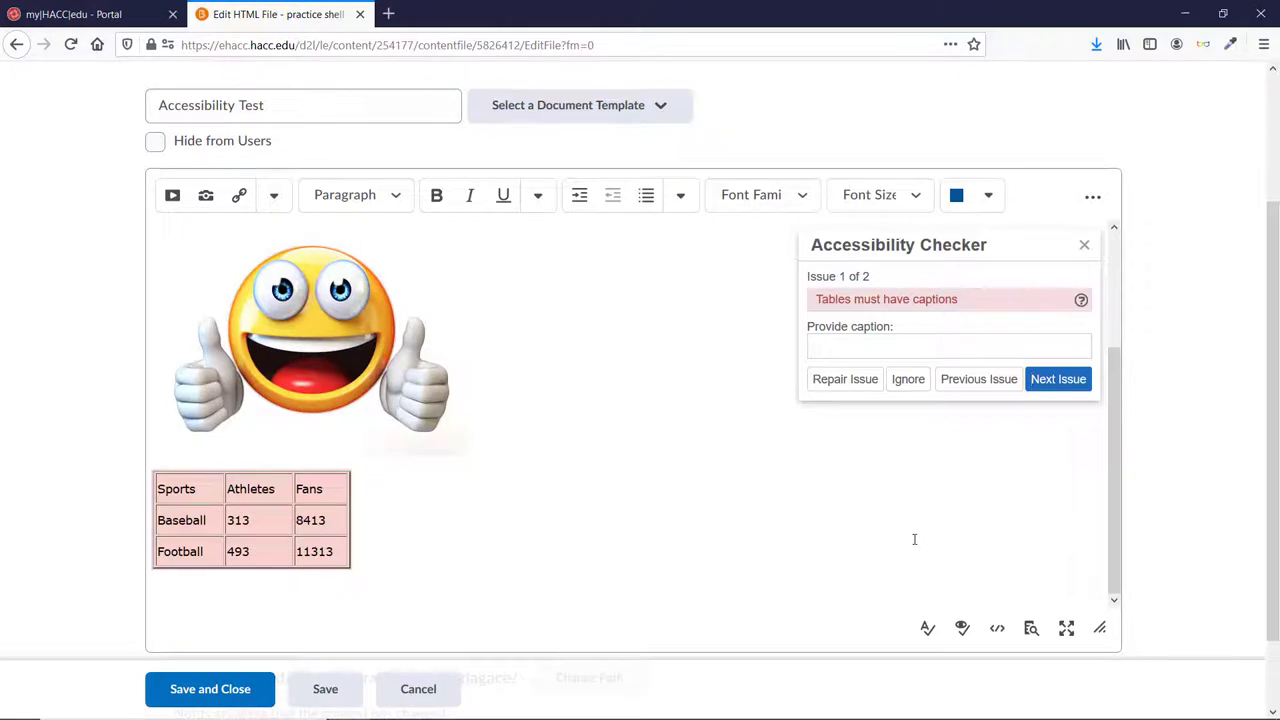
left_click(896, 343)
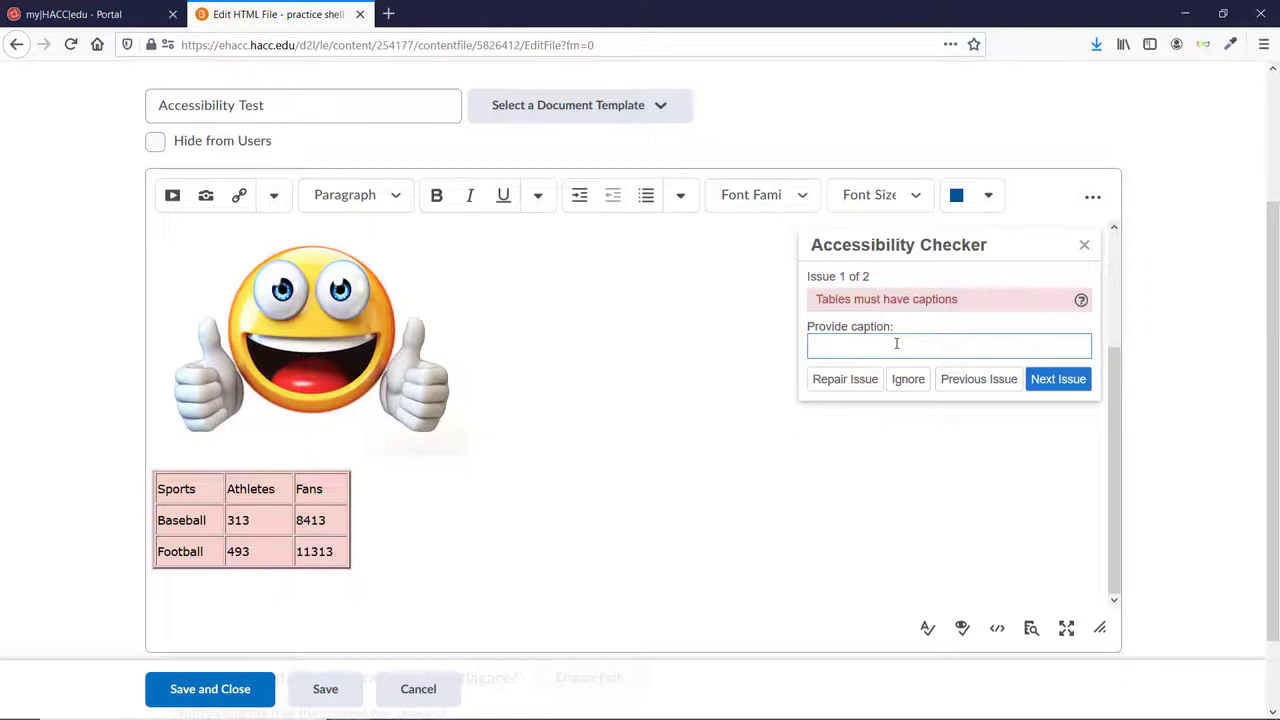
type("Number of athletes and fan")
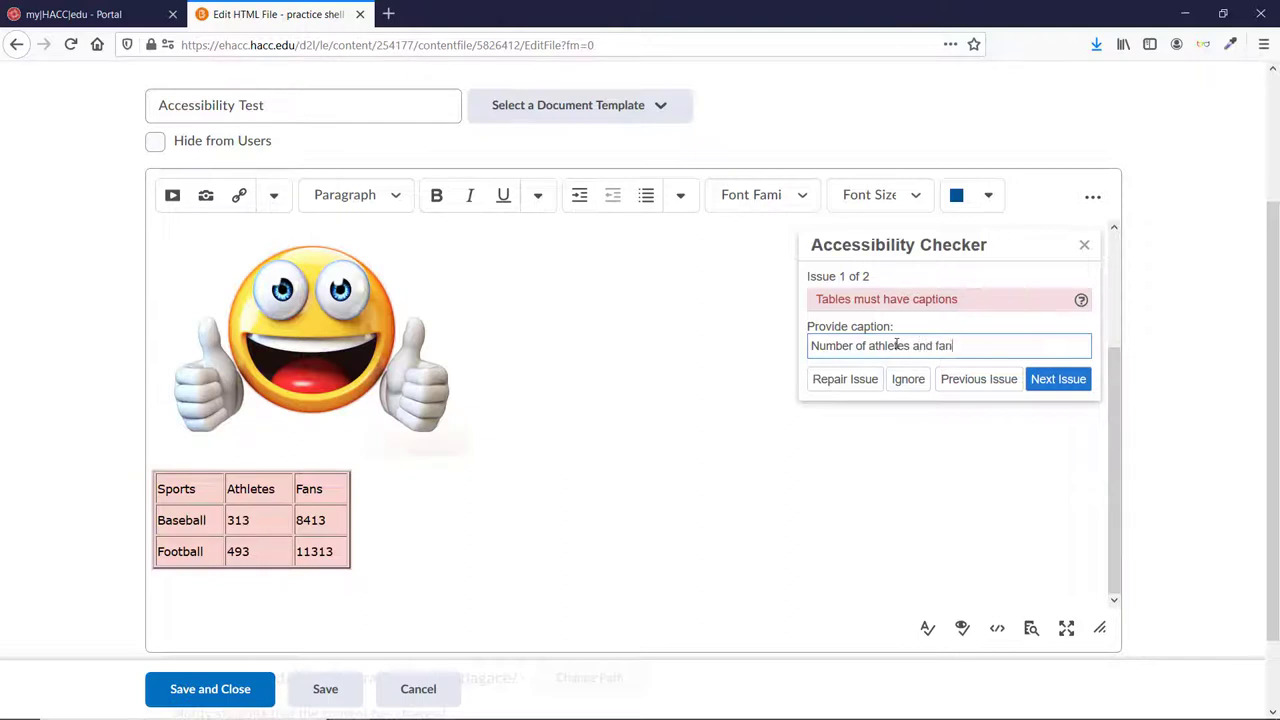
type("s for each sport at Midwestern Univer")
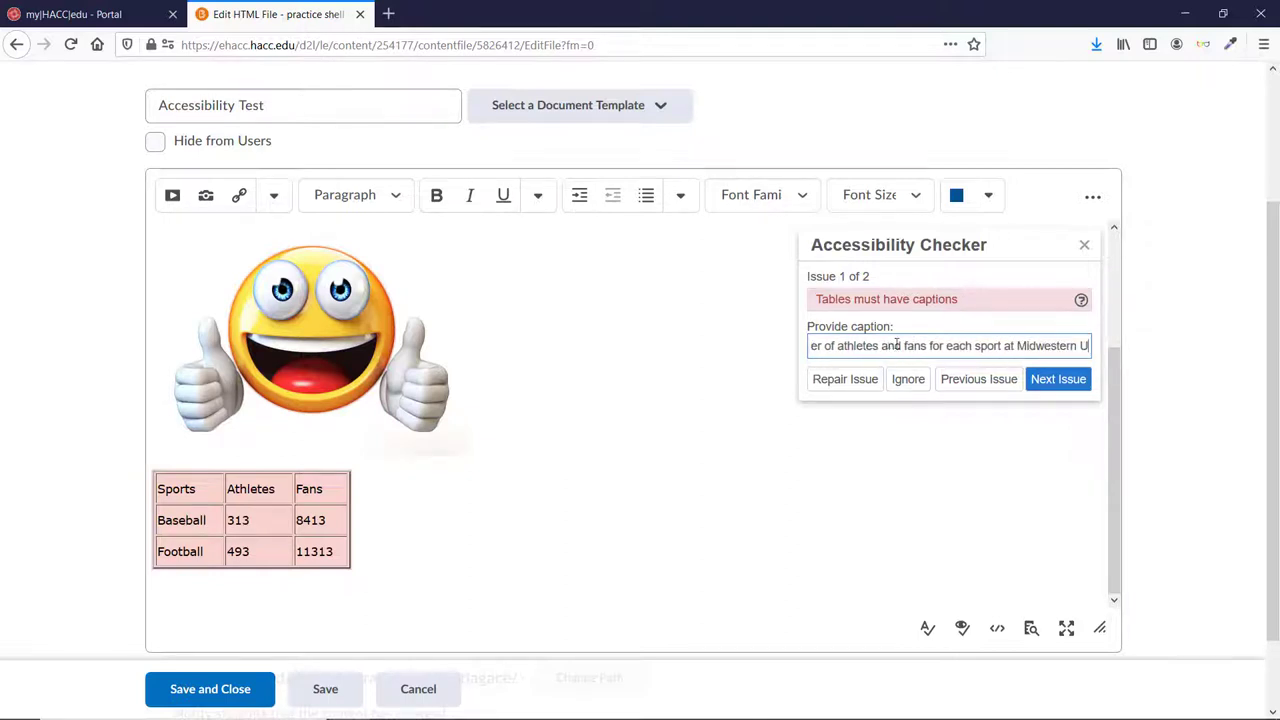
type("sity")
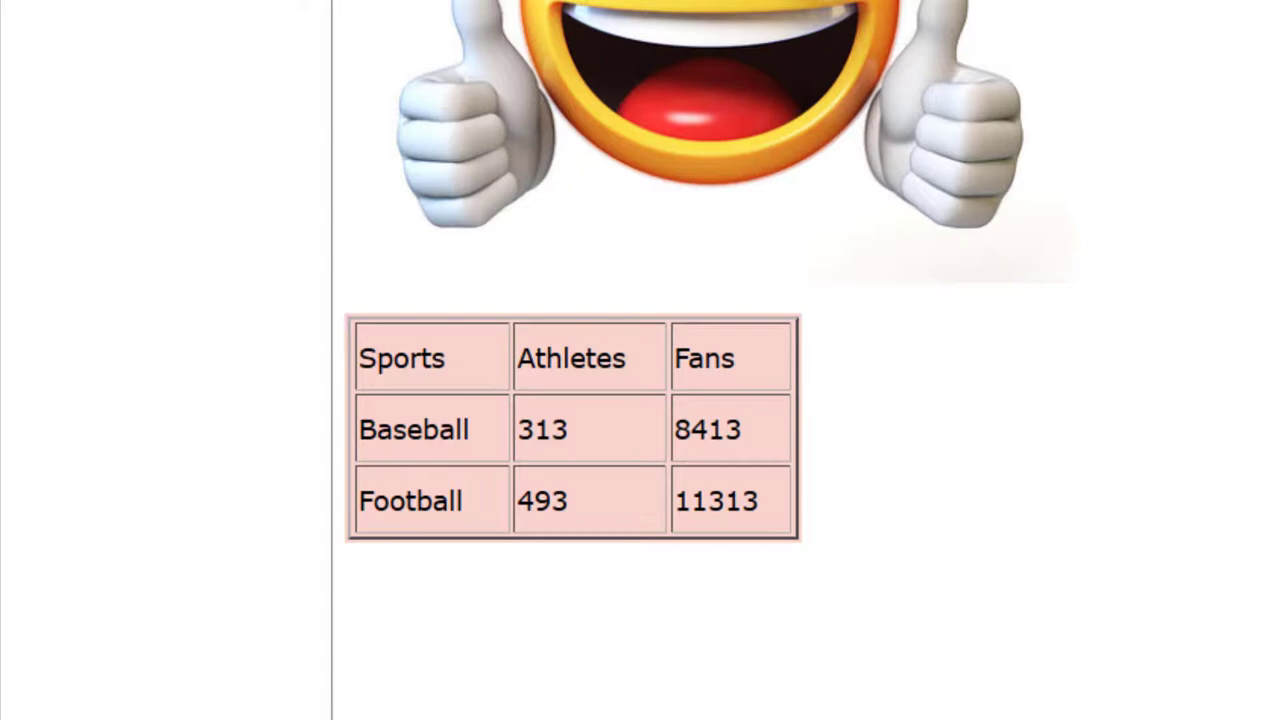
Enable the caption in the sports table's properties and enter "Number of Athletes and Fans for each Sport at Midwestern University" above the table
left_click(724, 428)
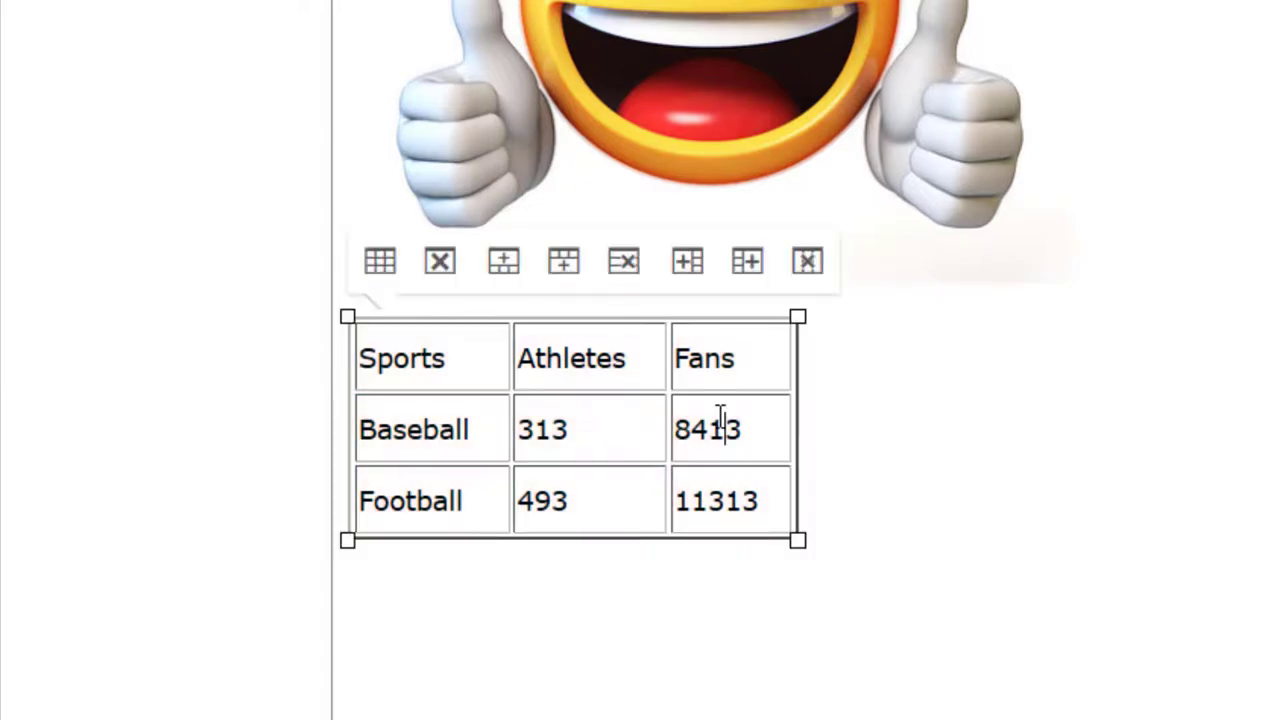
left_click(379, 275)
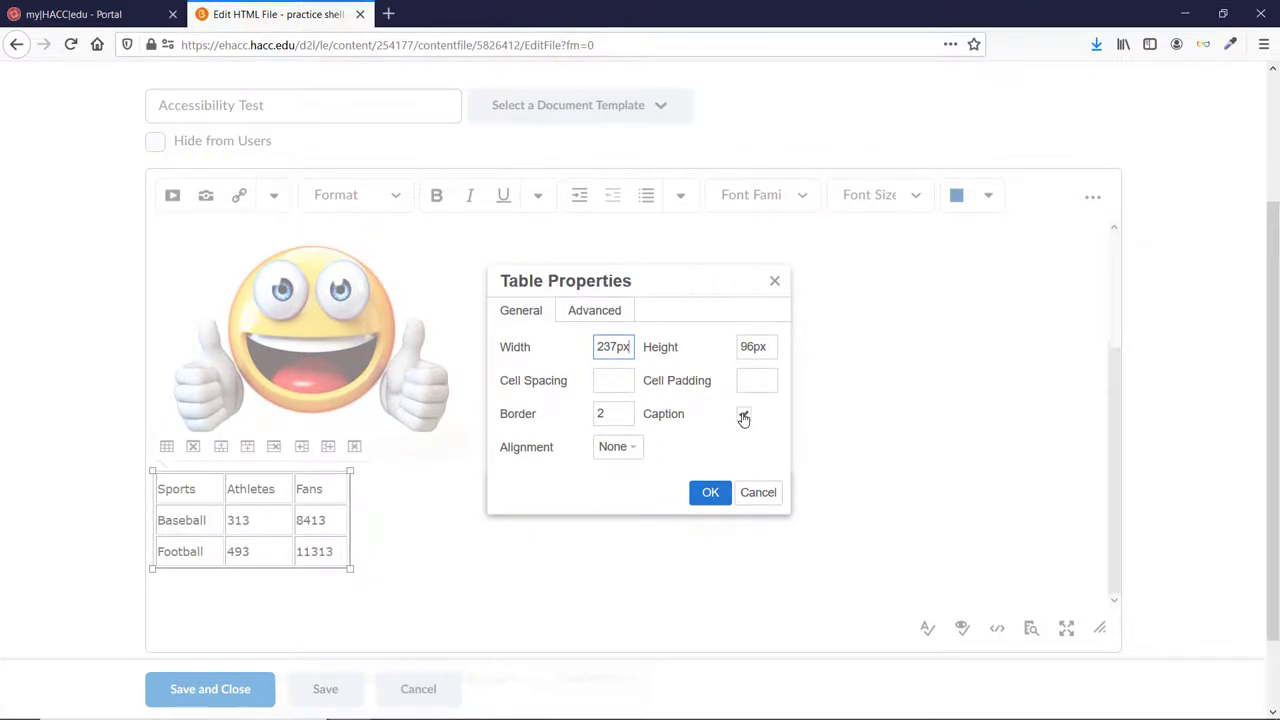
left_click(743, 415)
left_click(708, 492)
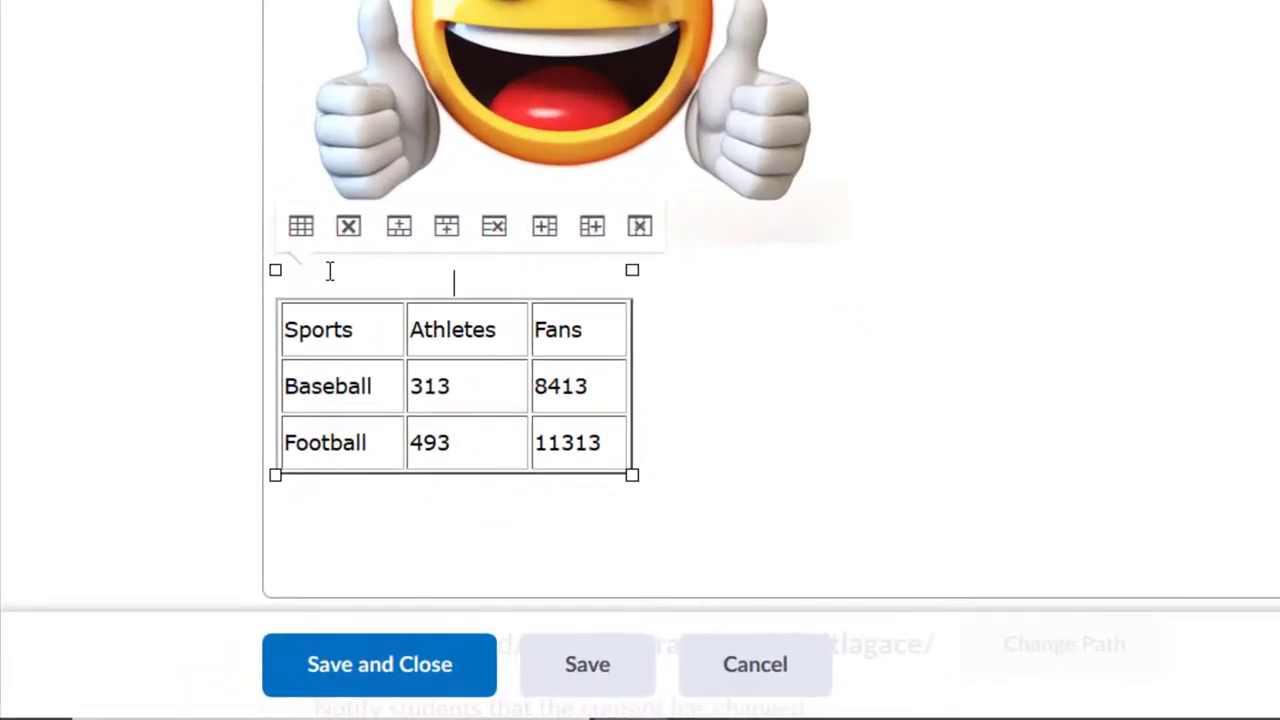
type("Number ")
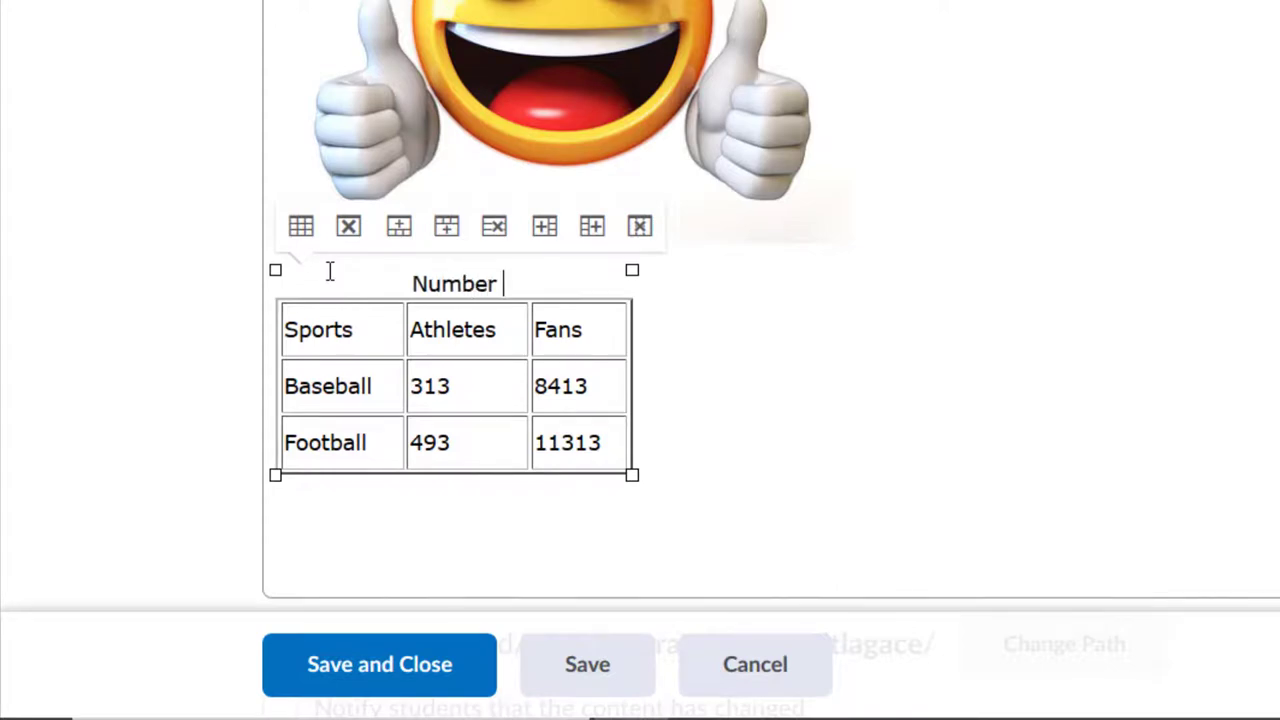
type("of Athletes and Fans for each Sport at Midwestern University")
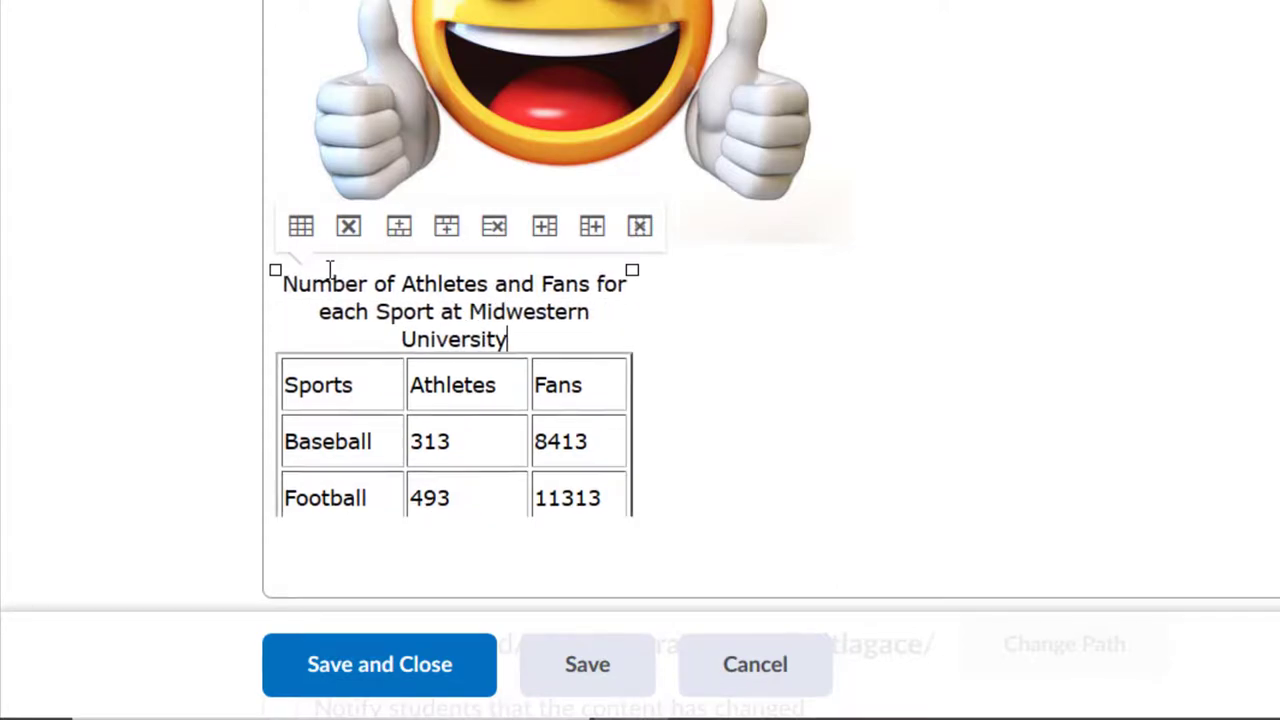
Recheck accessibility, repair the table's missing header cells with a Header Row, and run the checker once more before closing it
left_click(958, 627)
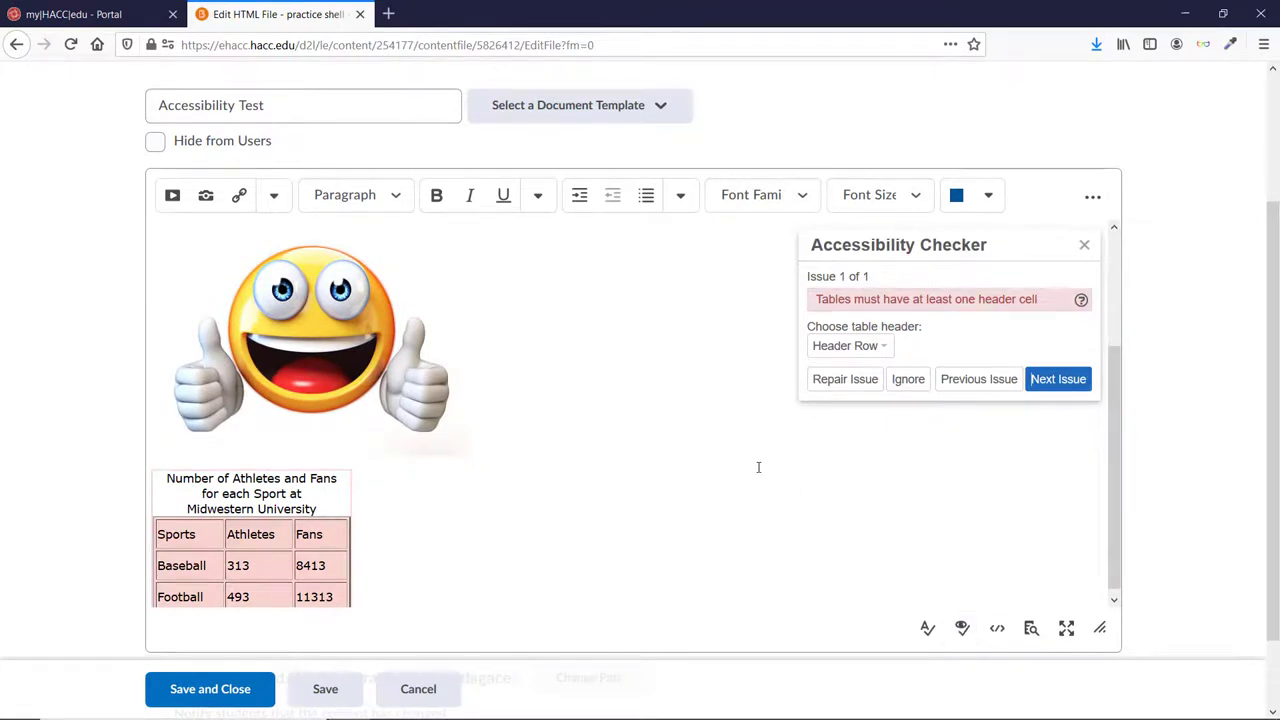
left_click(860, 348)
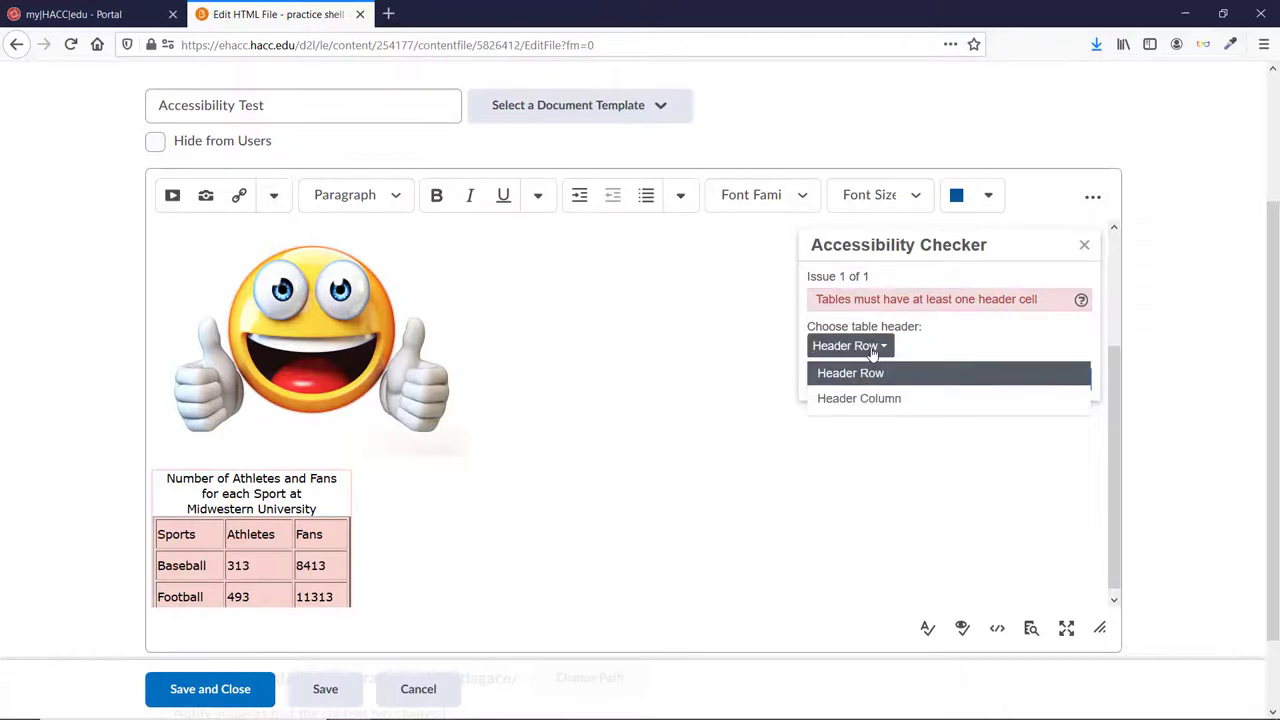
left_click(869, 373)
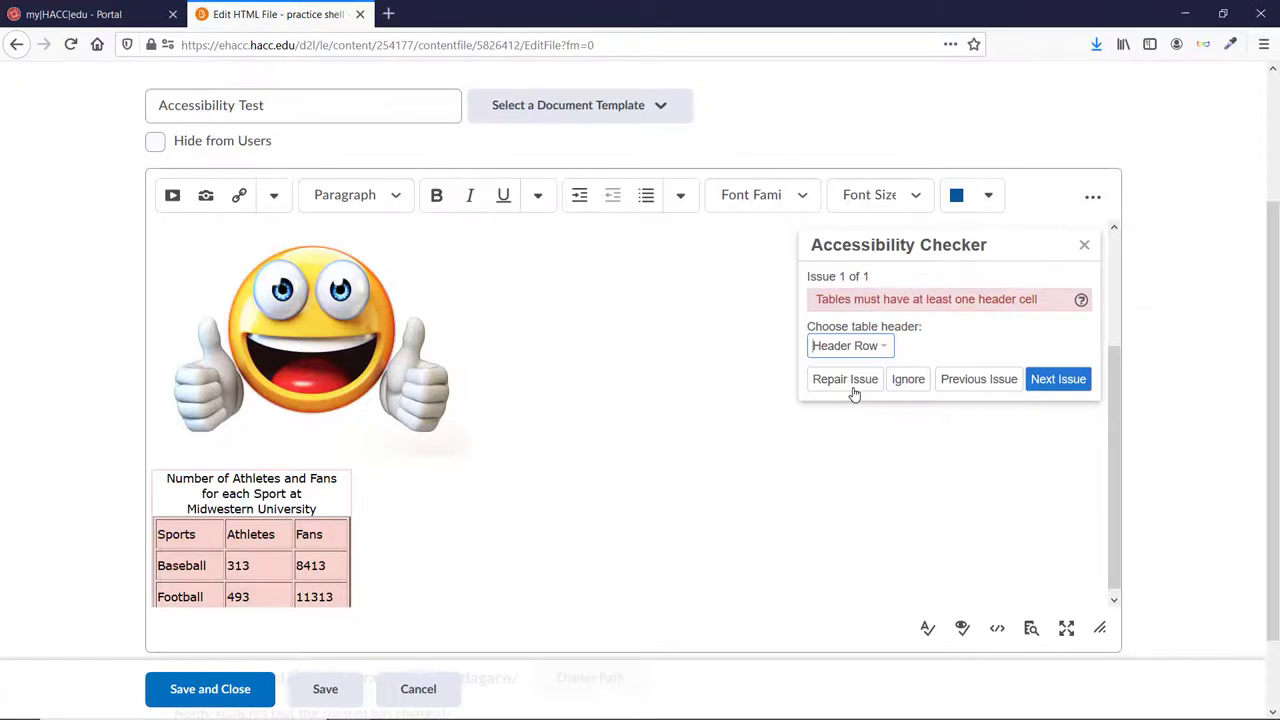
left_click(845, 382)
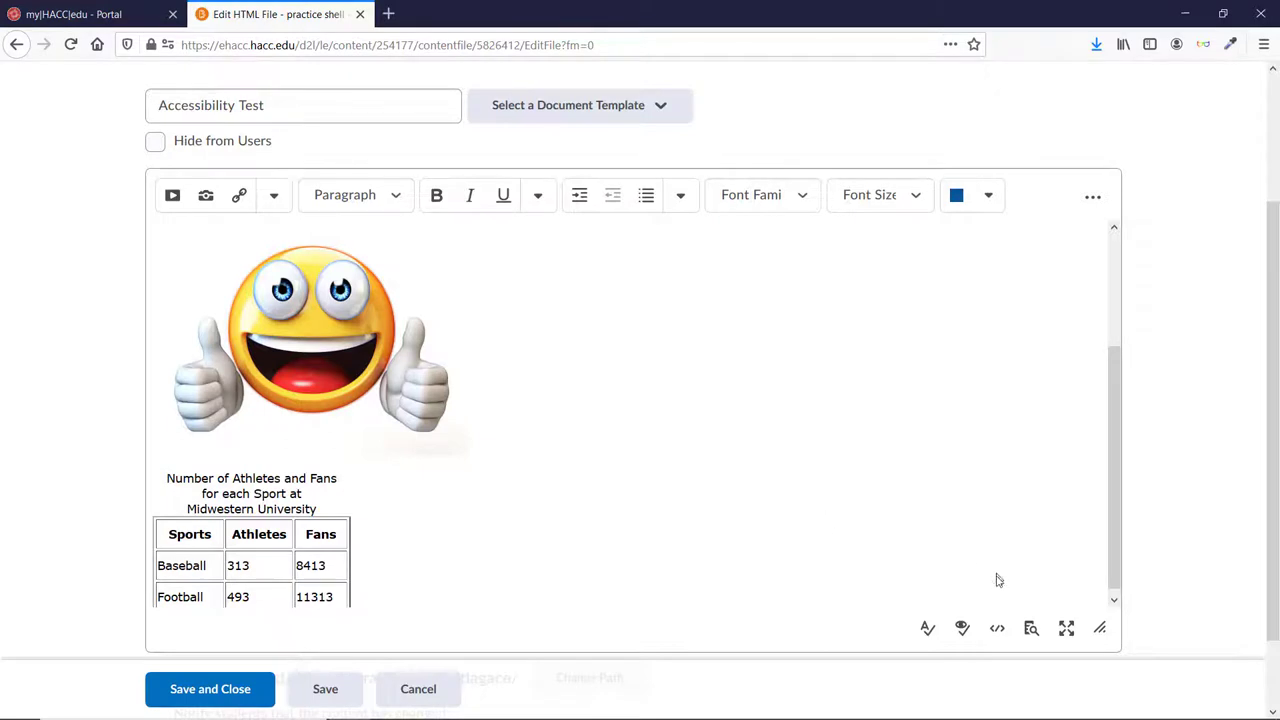
left_click(963, 627)
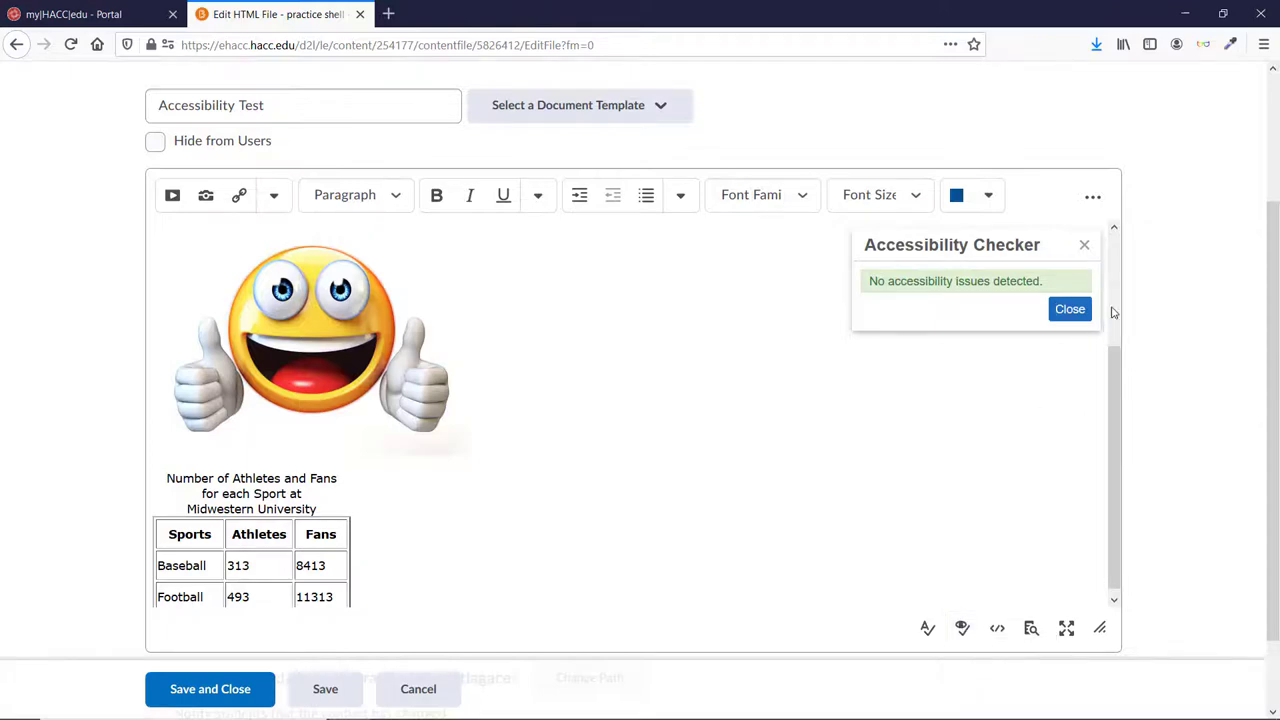
left_click(1065, 309)
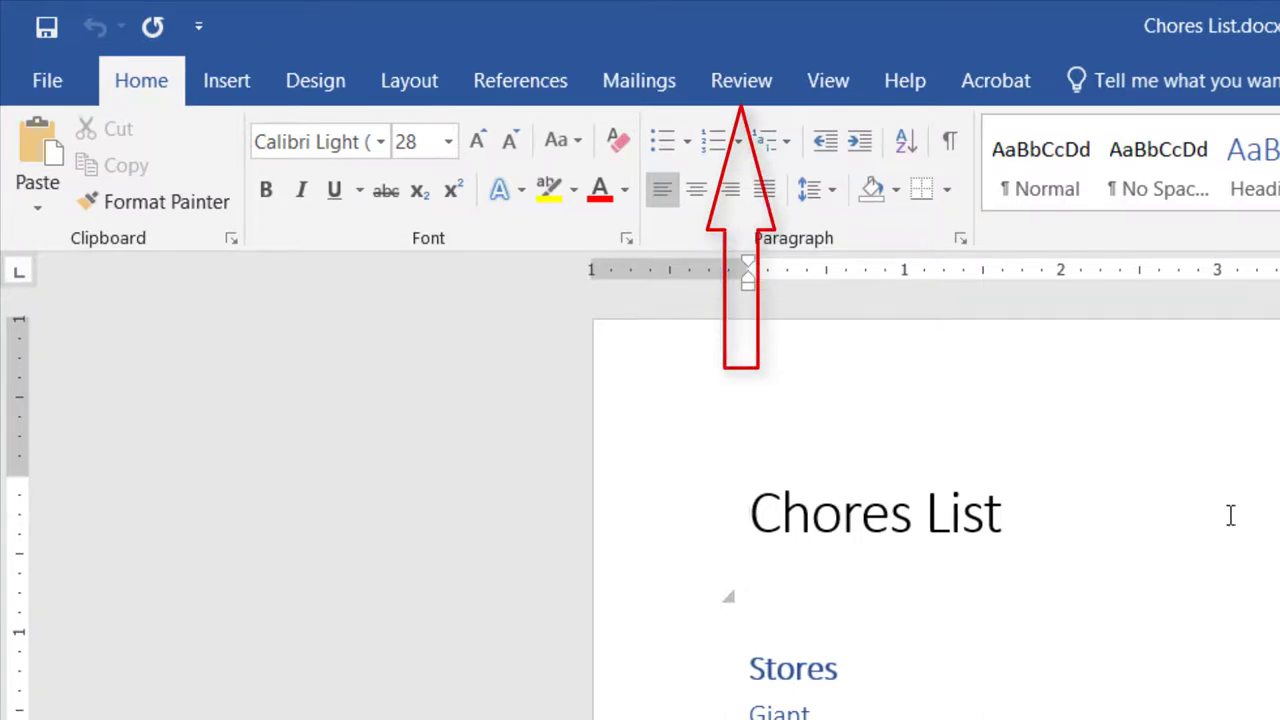
Switch to Chores List.docx in Word and check the document for accessibility issues
left_click(744, 78)
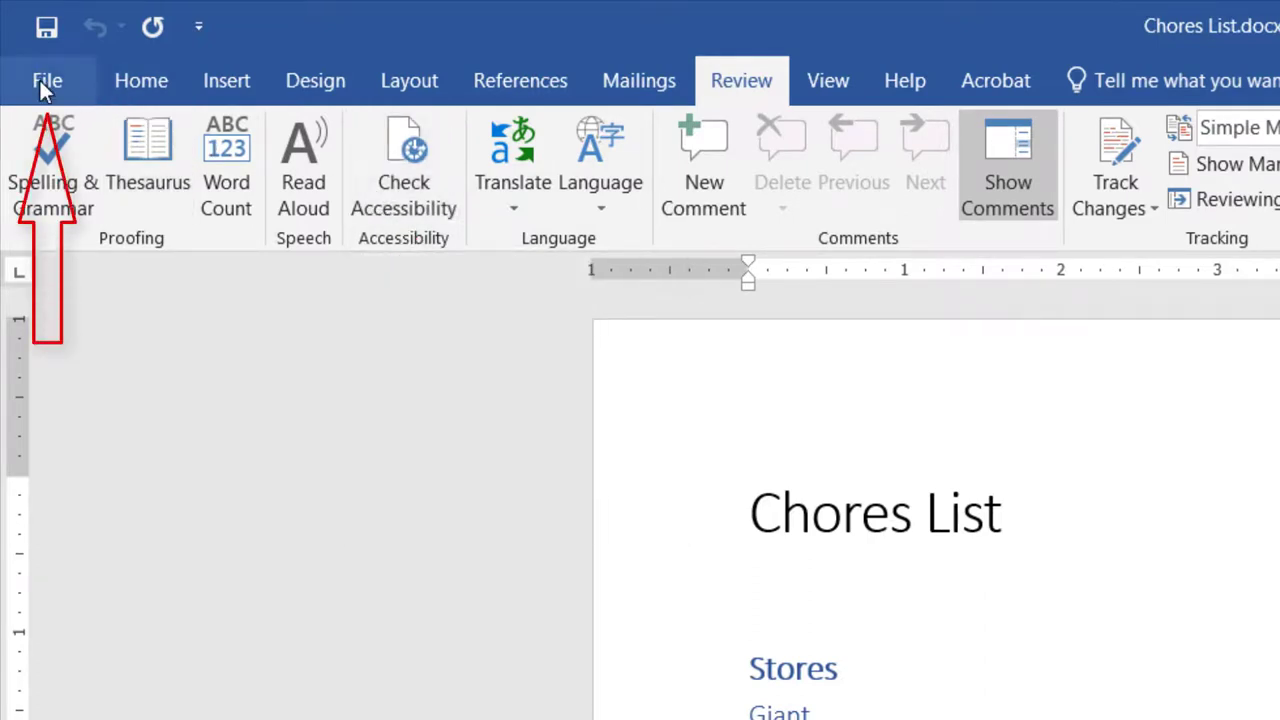
left_click(40, 80)
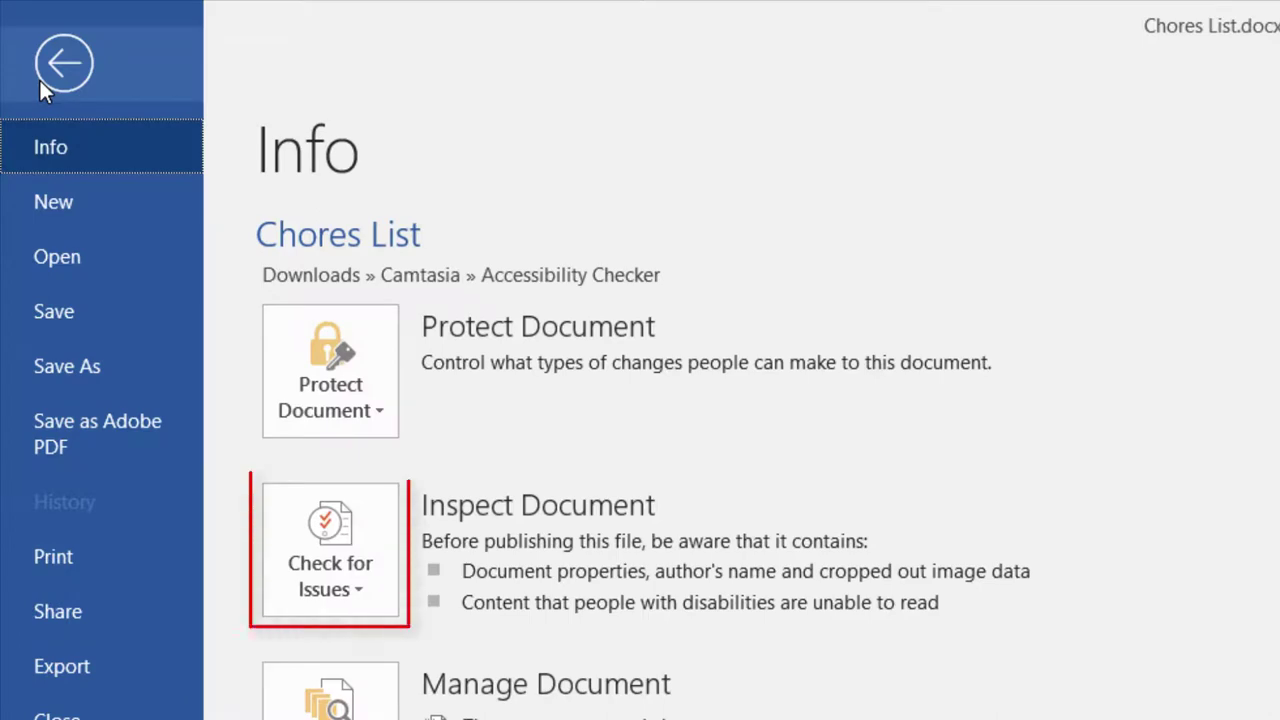
left_click(336, 561)
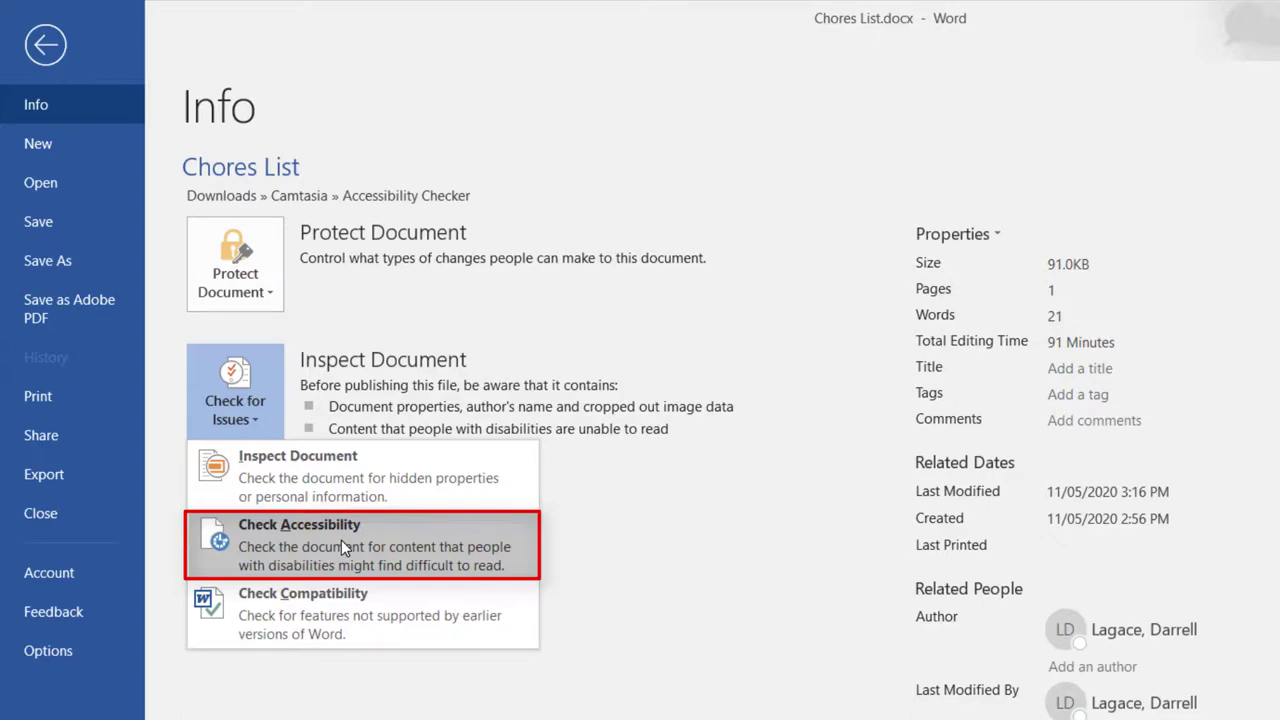
left_click(342, 547)
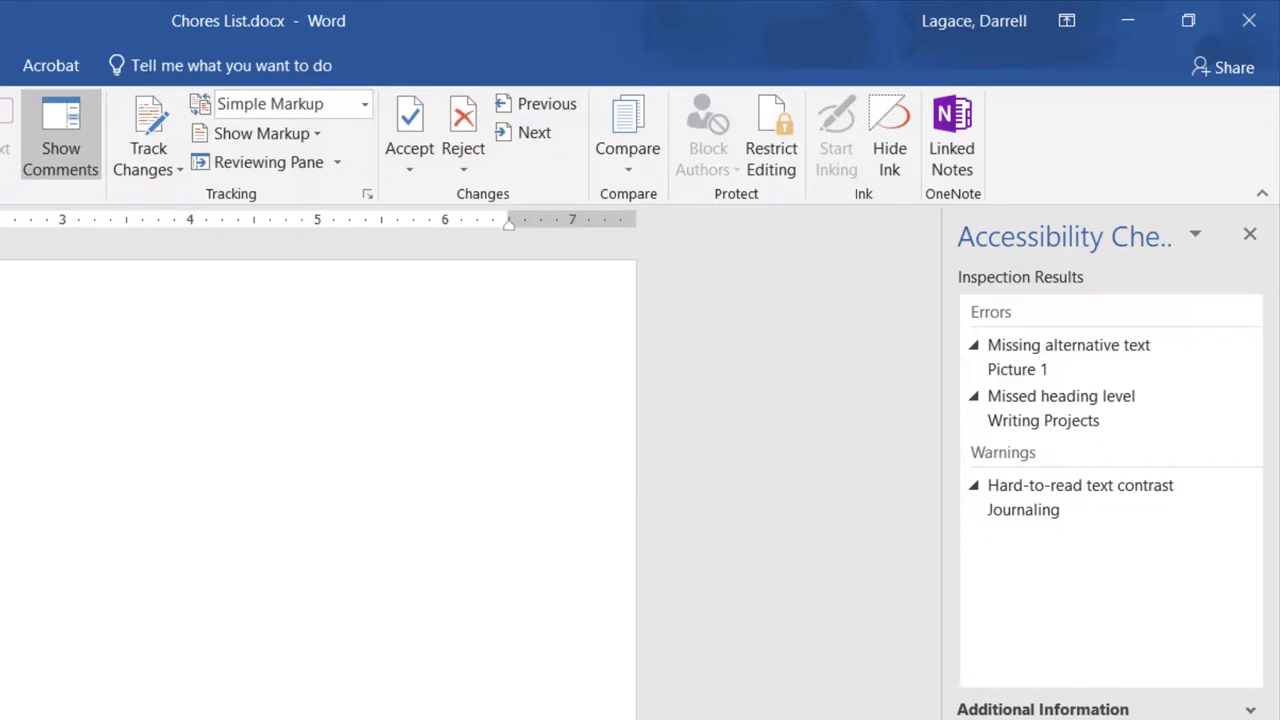
Examine the recommended actions for the missing alternative text on Picture 1
left_click(1246, 372)
left_click(1248, 370)
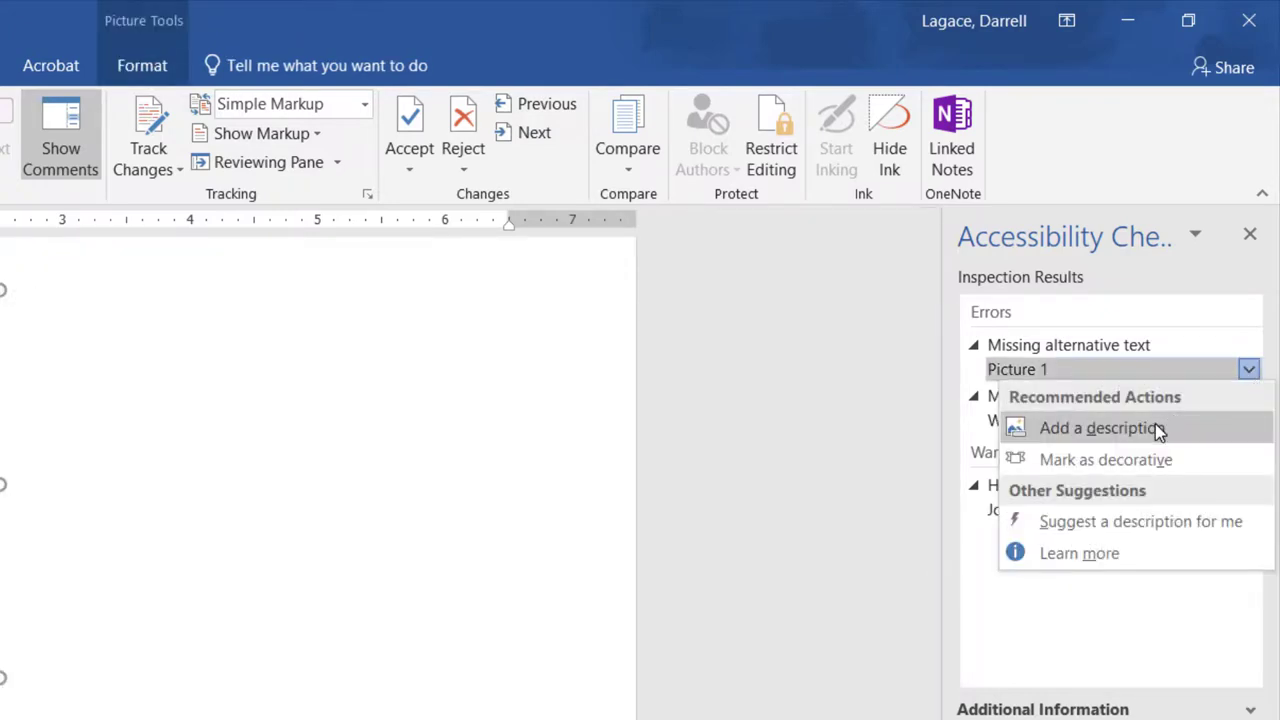
left_click(1248, 370)
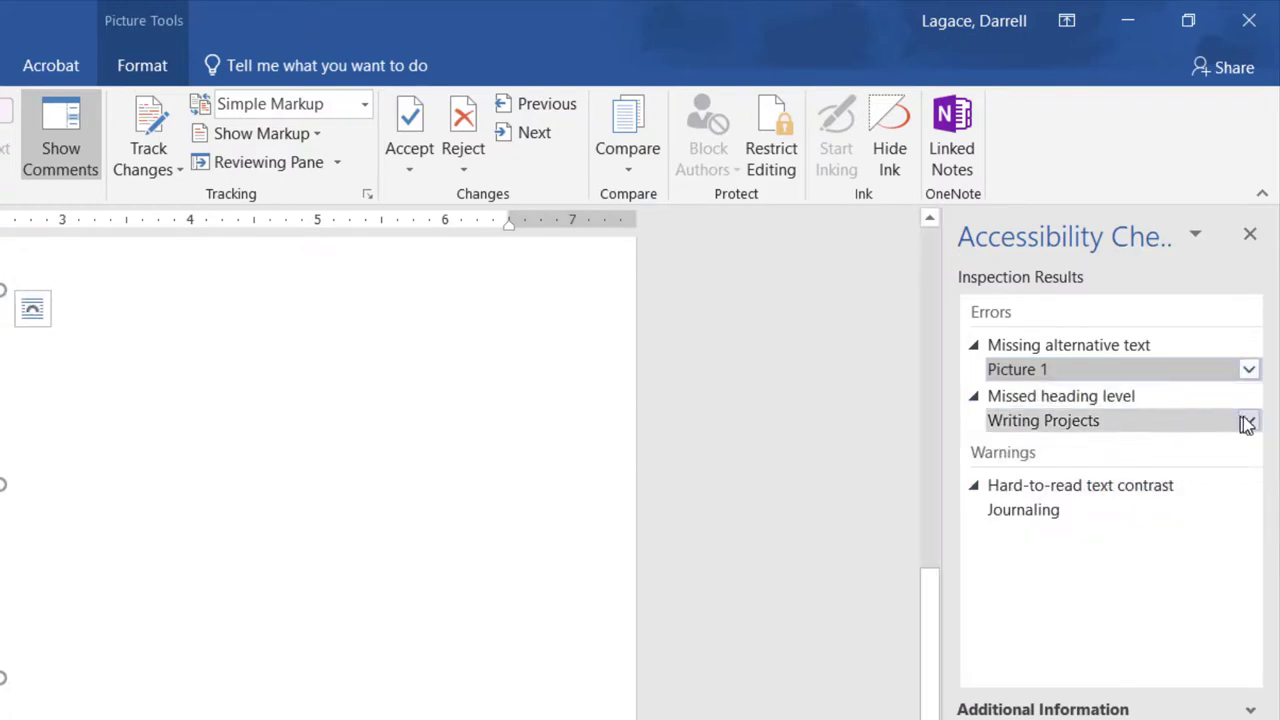
Verify the heading order for the missed heading level and change "Writing Projects" to Heading 3
left_click(1248, 421)
left_click(1248, 421)
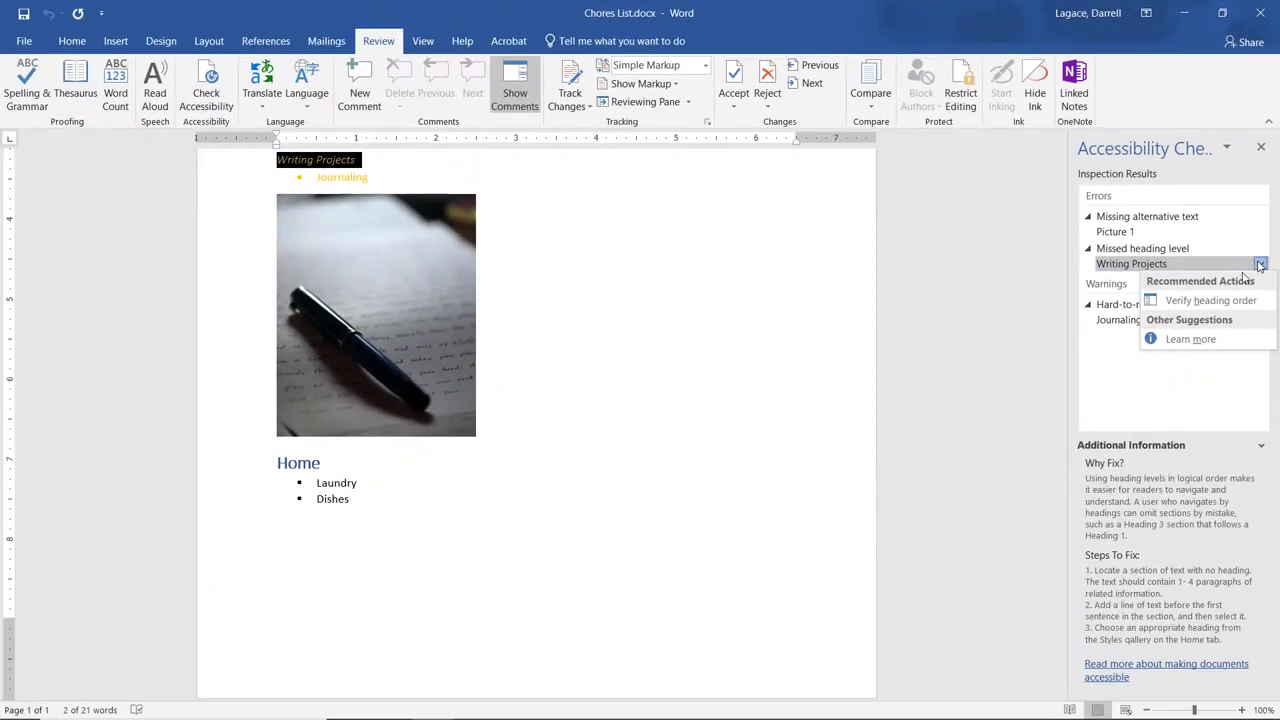
left_click(1238, 300)
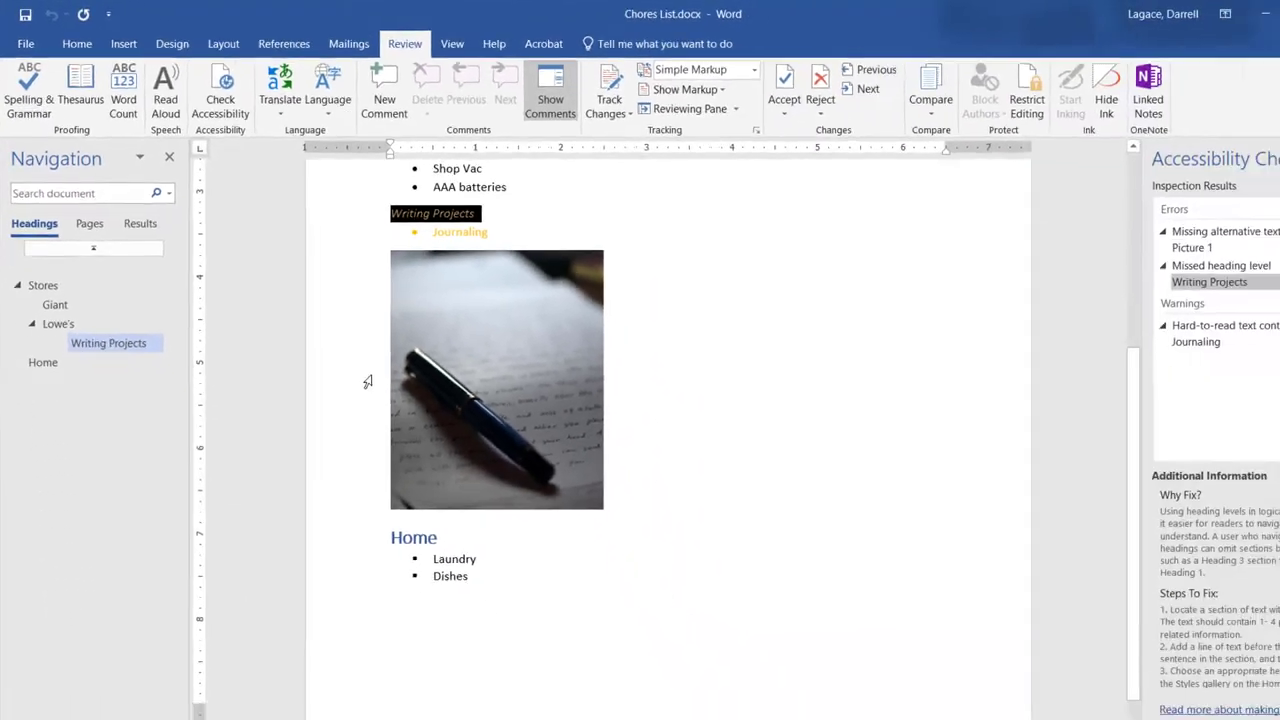
scroll(344, 365, "up", 1)
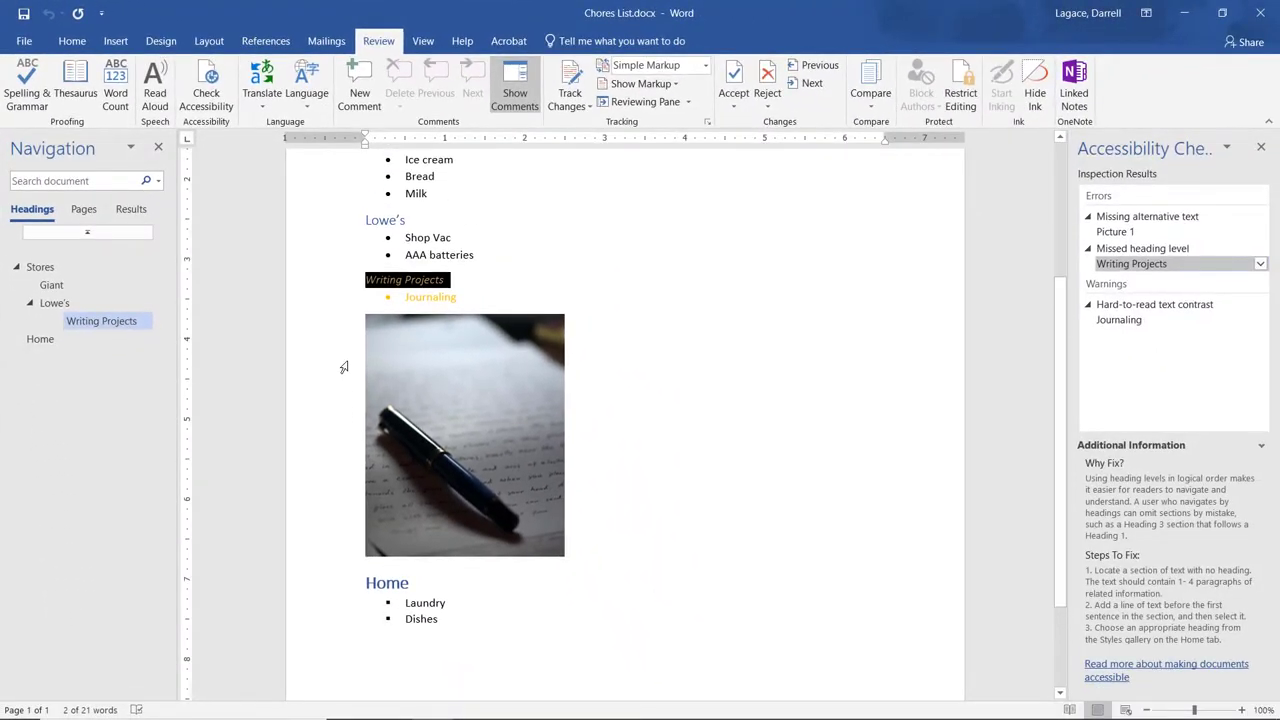
left_click(72, 41)
left_click(771, 85)
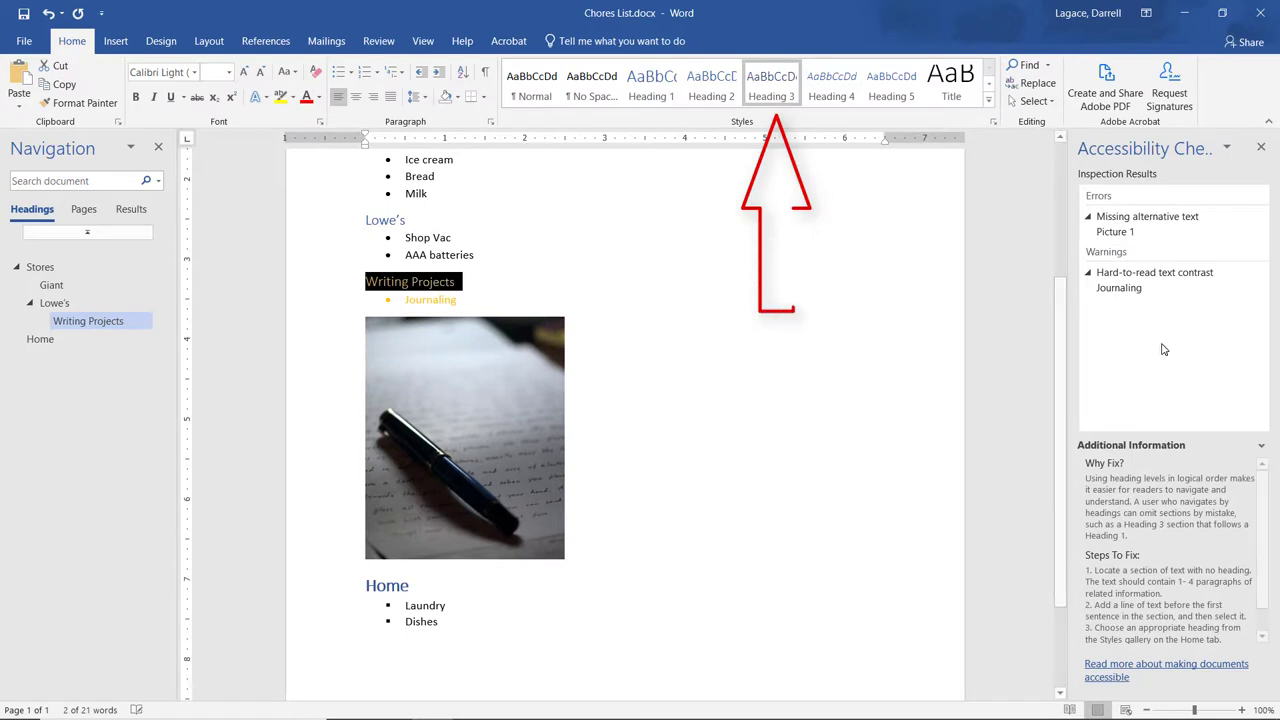
Locate the hard-to-read "Journaling" text from the inspection results and recolor it with a blue theme color
left_click(1119, 290)
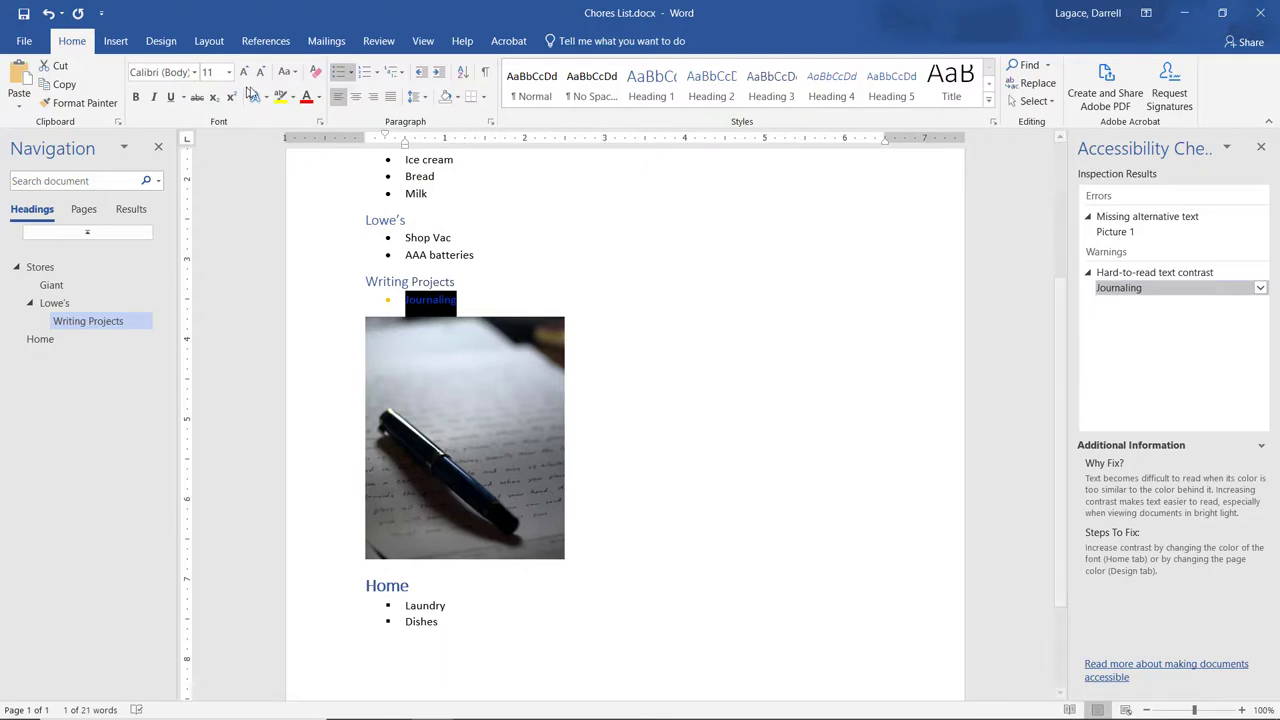
left_click(319, 98)
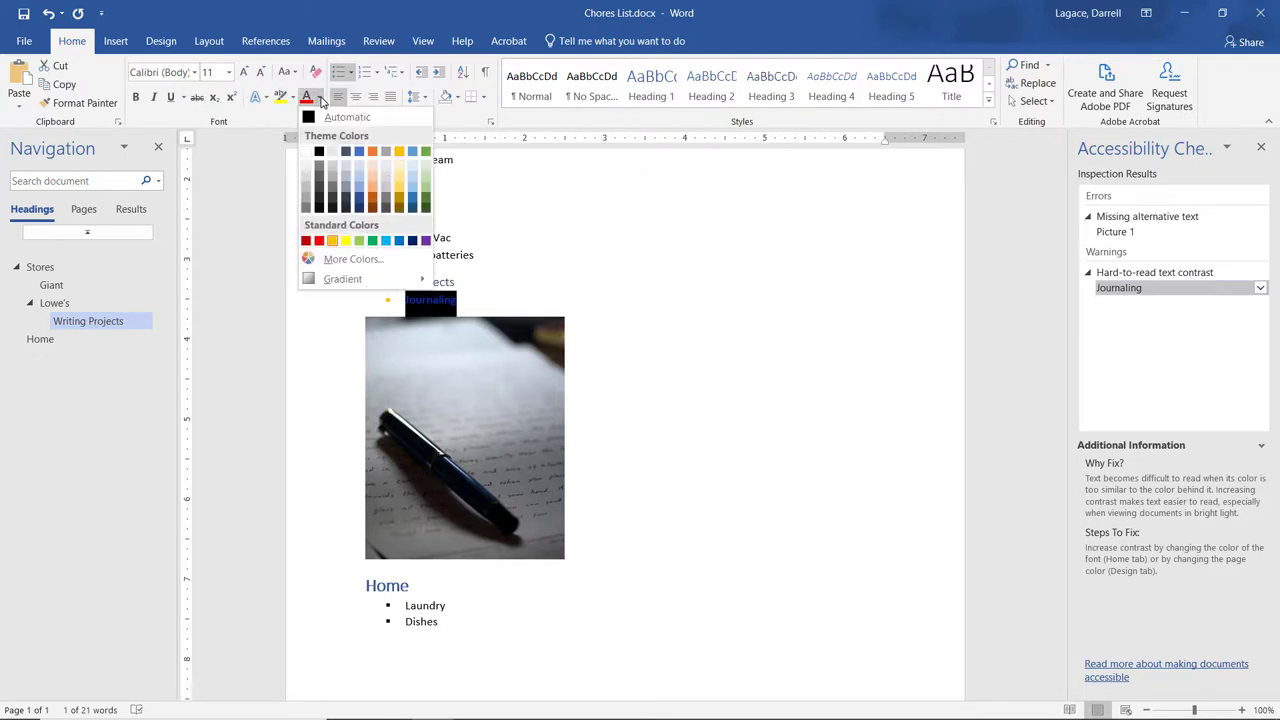
left_click(360, 157)
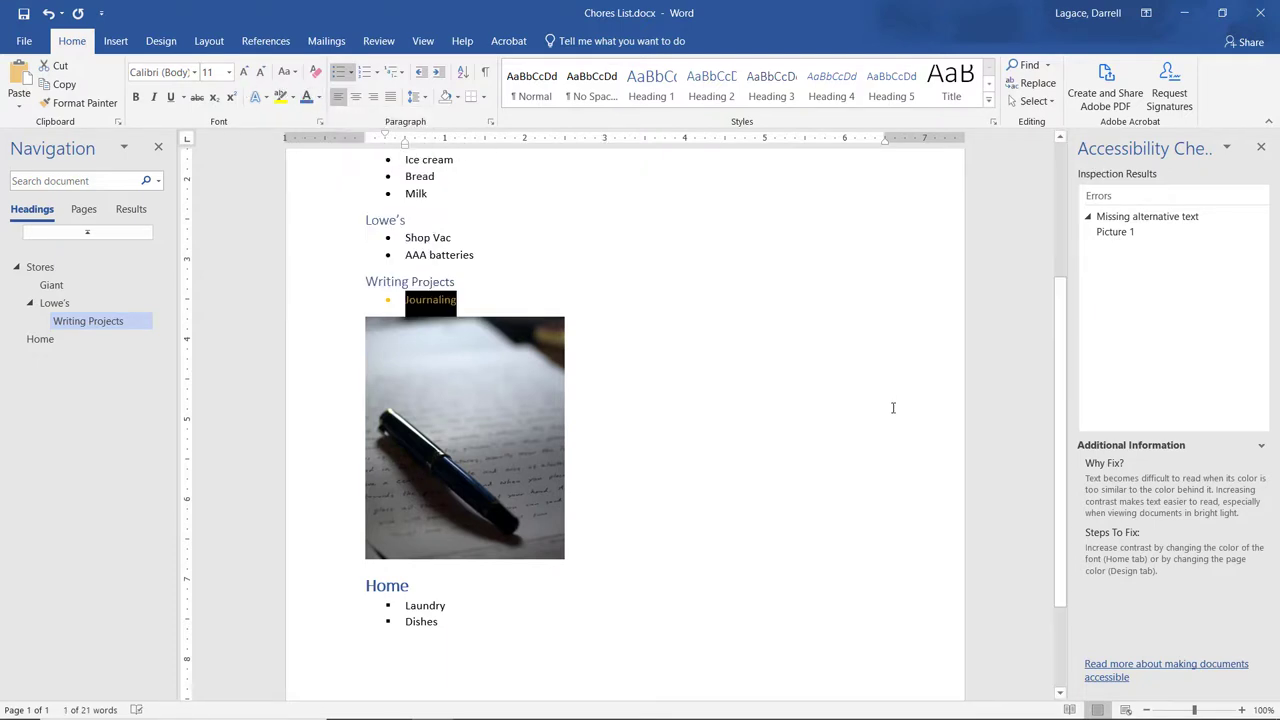
left_click(980, 320)
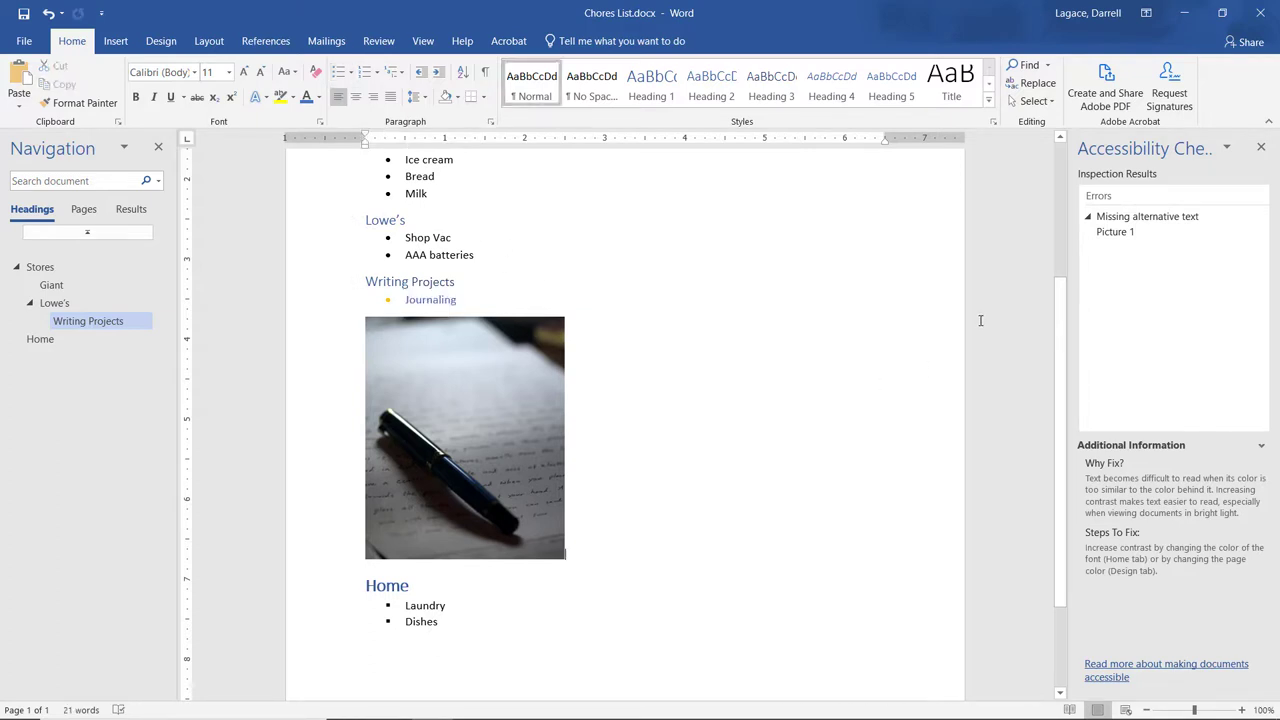